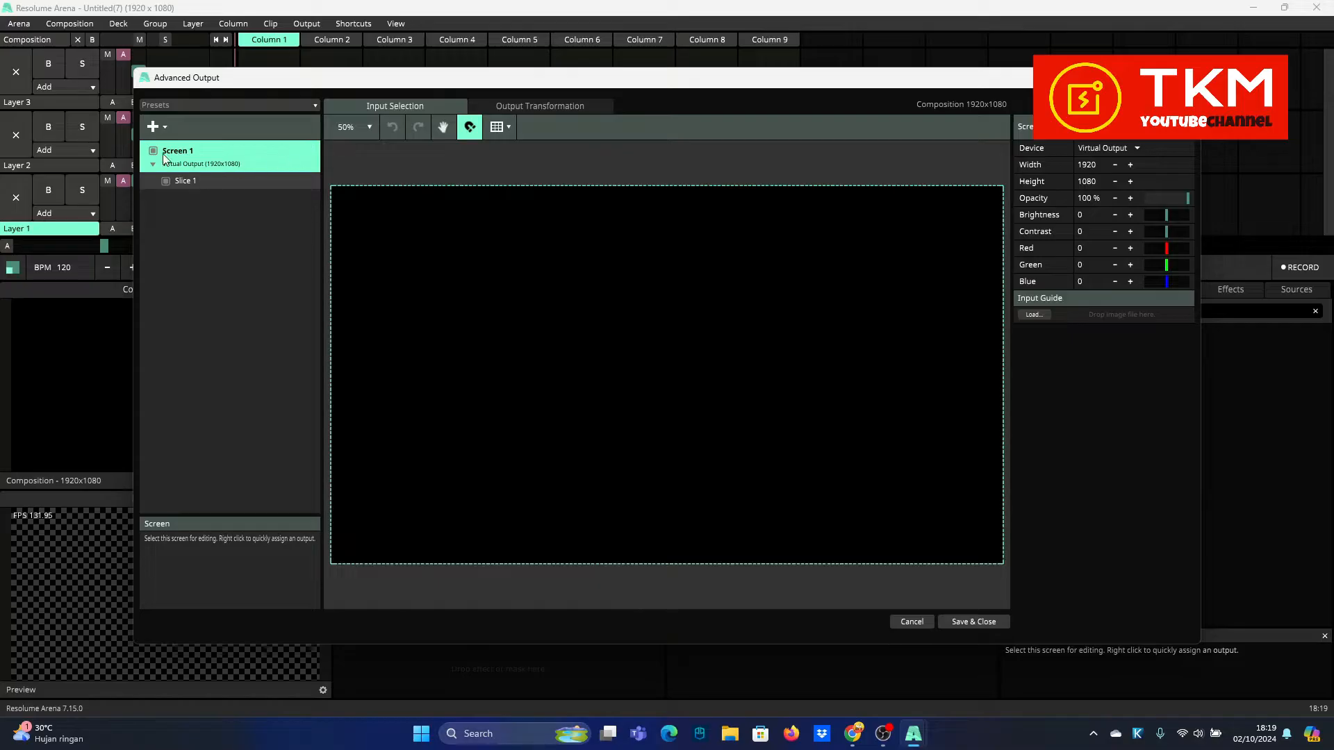
Set Slice 1's input width to 384 and move the slice against the composition's left edge.
{"action": "left_click", "coordinate": [195, 184]}
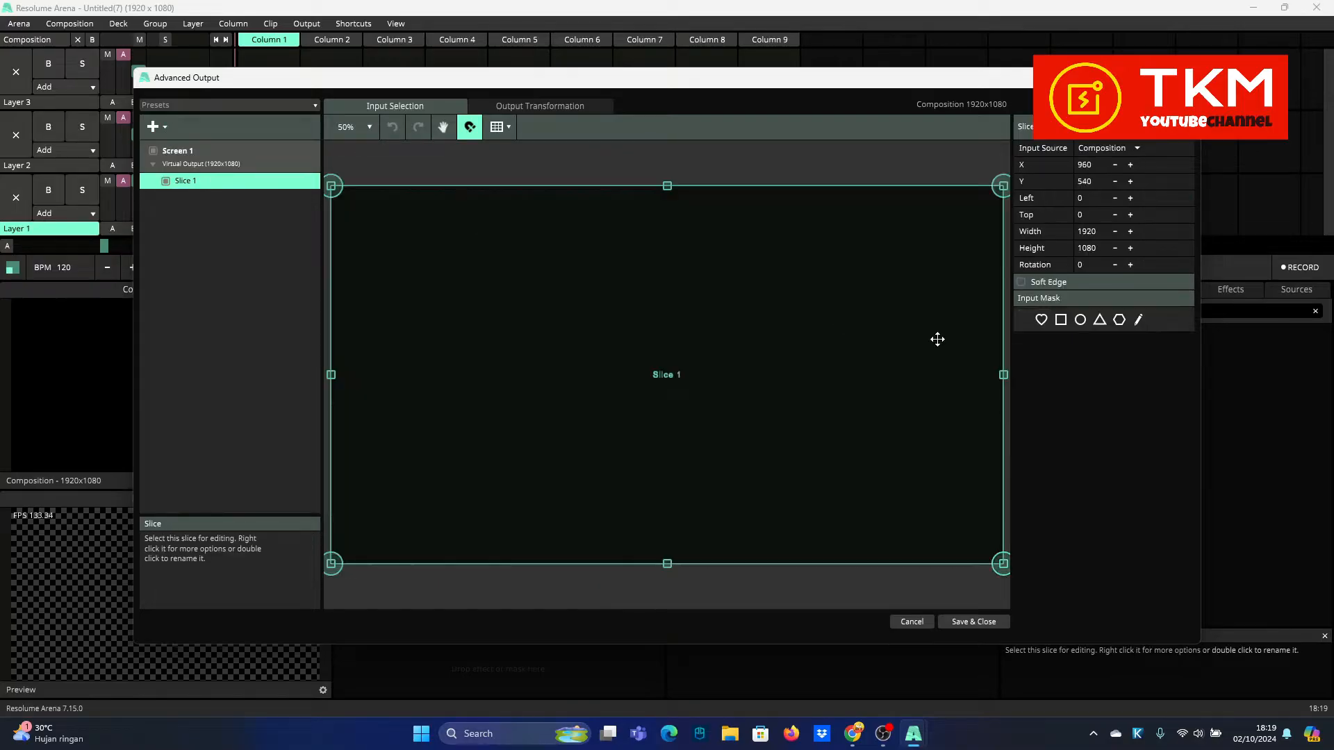
{"action": "left_click", "coordinate": [1086, 232]}
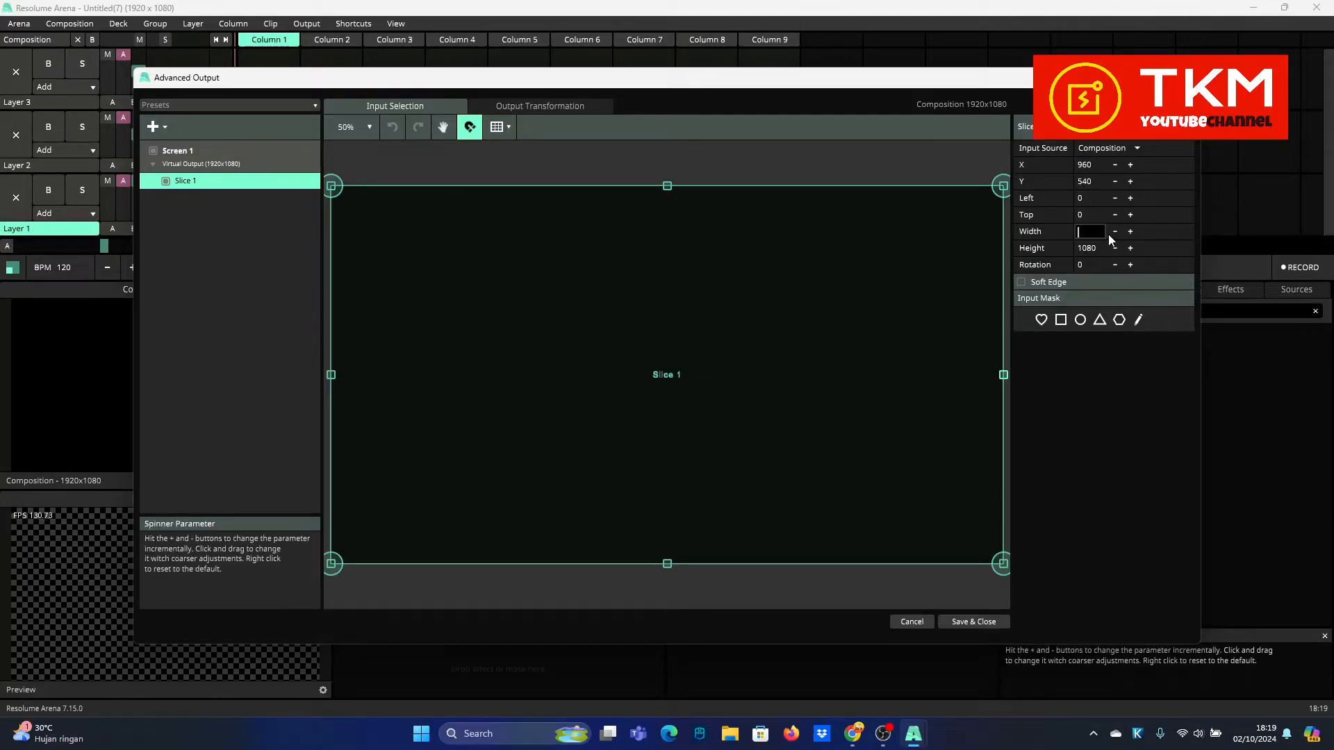
{"action": "type", "text": "384"}
{"action": "key", "text": "Return"}
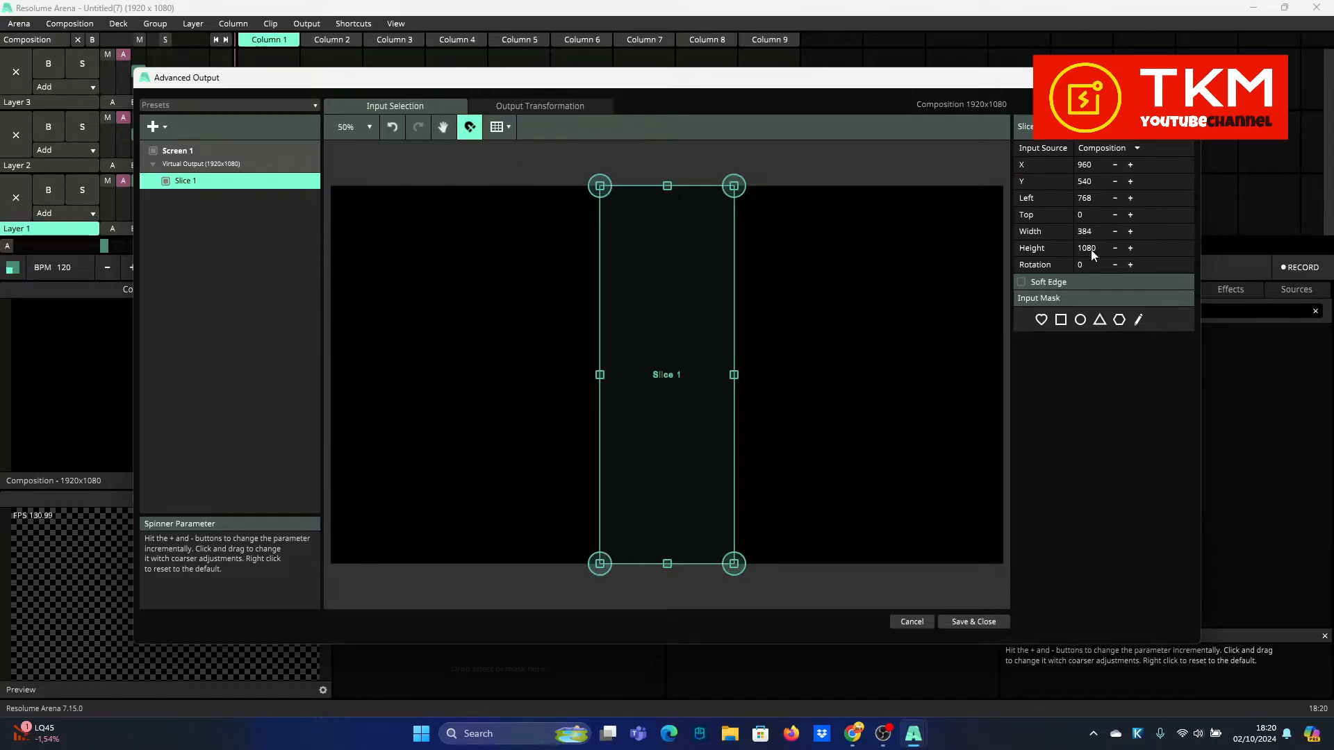
{"action": "left_click_drag", "start_coordinate": [706, 331], "coordinate": [444, 328]}
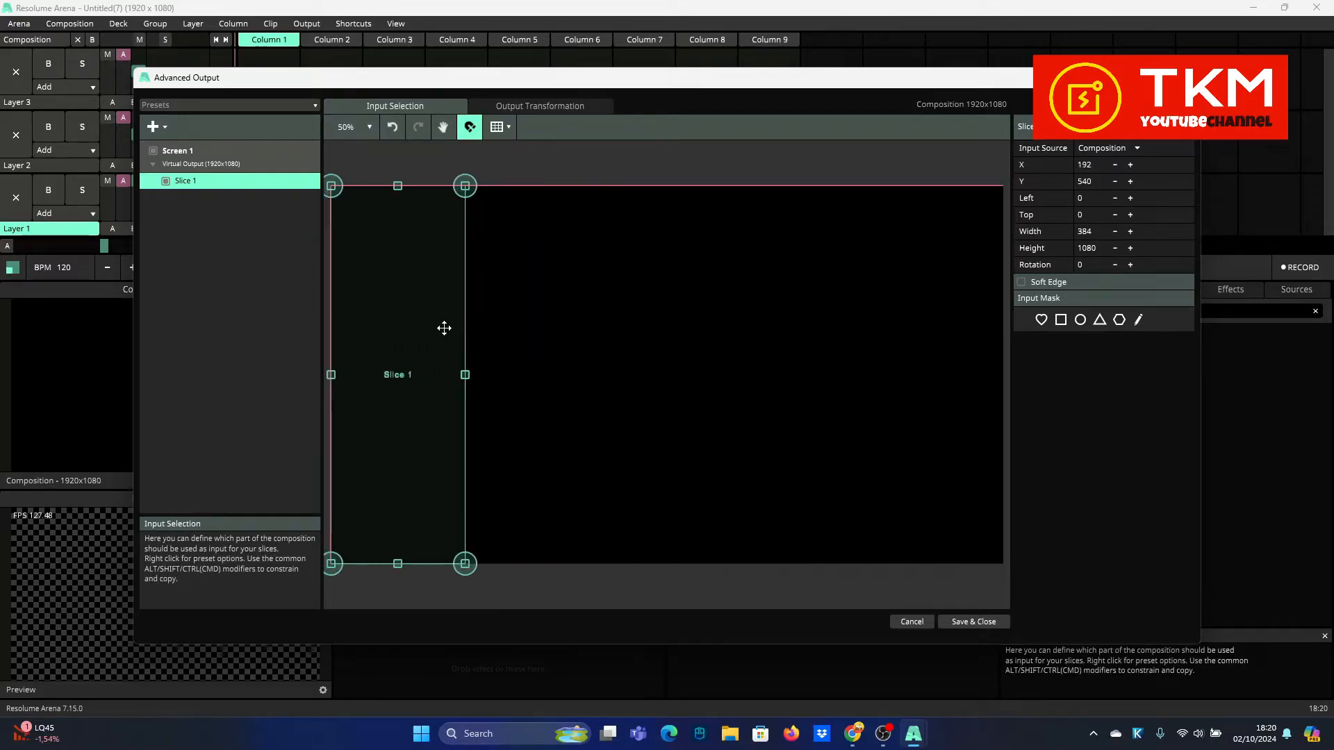
Copy and paste Slice 1, then move Slice 1 against the composition's right edge.
{"action": "right_click", "coordinate": [457, 344]}
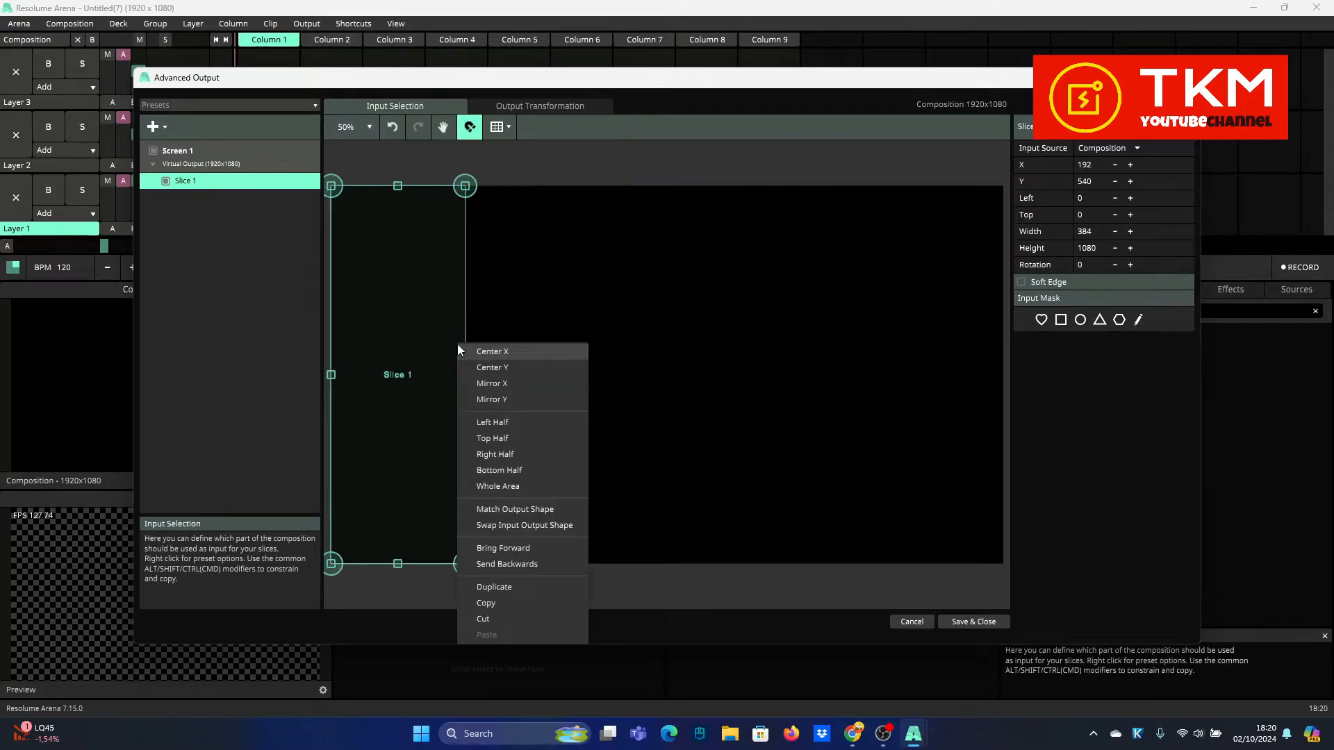
{"action": "left_click", "coordinate": [498, 604]}
{"action": "right_click", "coordinate": [436, 400]}
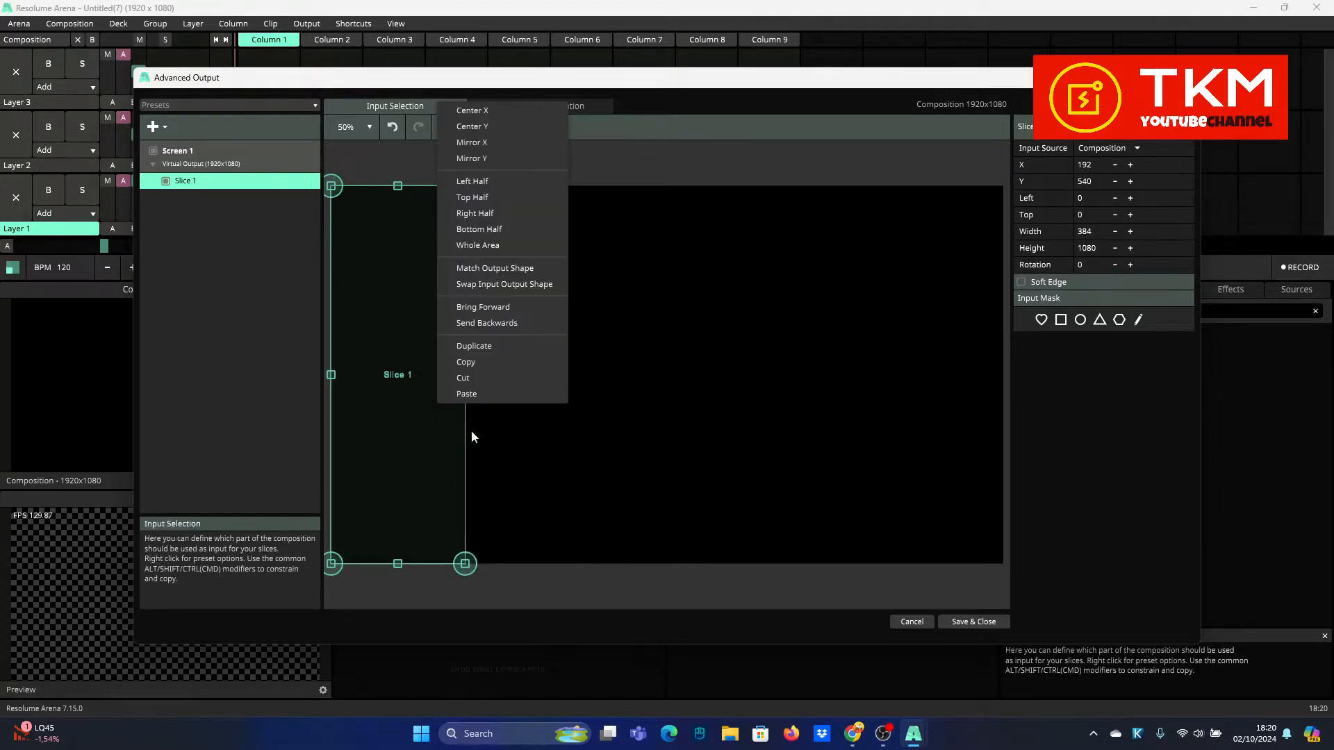
{"action": "left_click", "coordinate": [479, 393]}
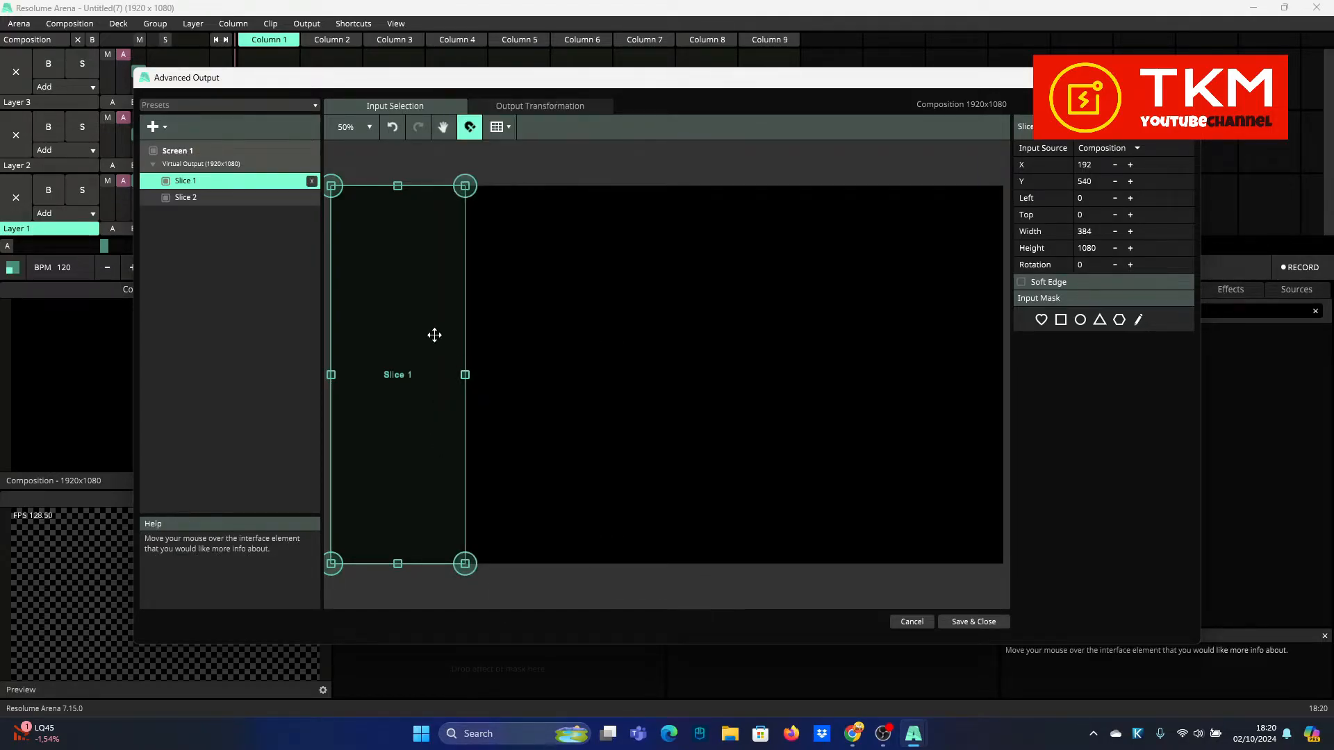
{"action": "left_click_drag", "start_coordinate": [431, 333], "coordinate": [968, 327]}
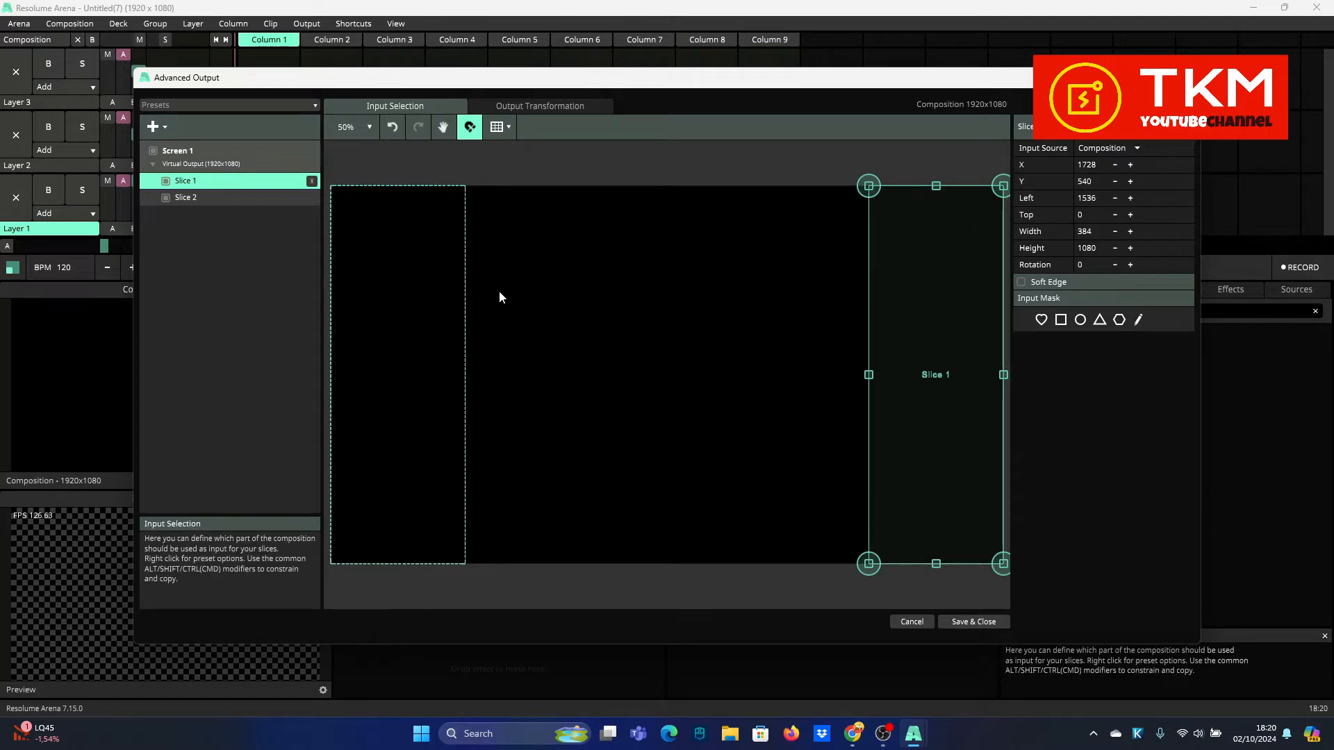
Copy and paste Slice 2 at the composition's left edge, then move Slice 2 to the composition's centre.
{"action": "left_click", "coordinate": [452, 291]}
{"action": "right_click", "coordinate": [451, 292]}
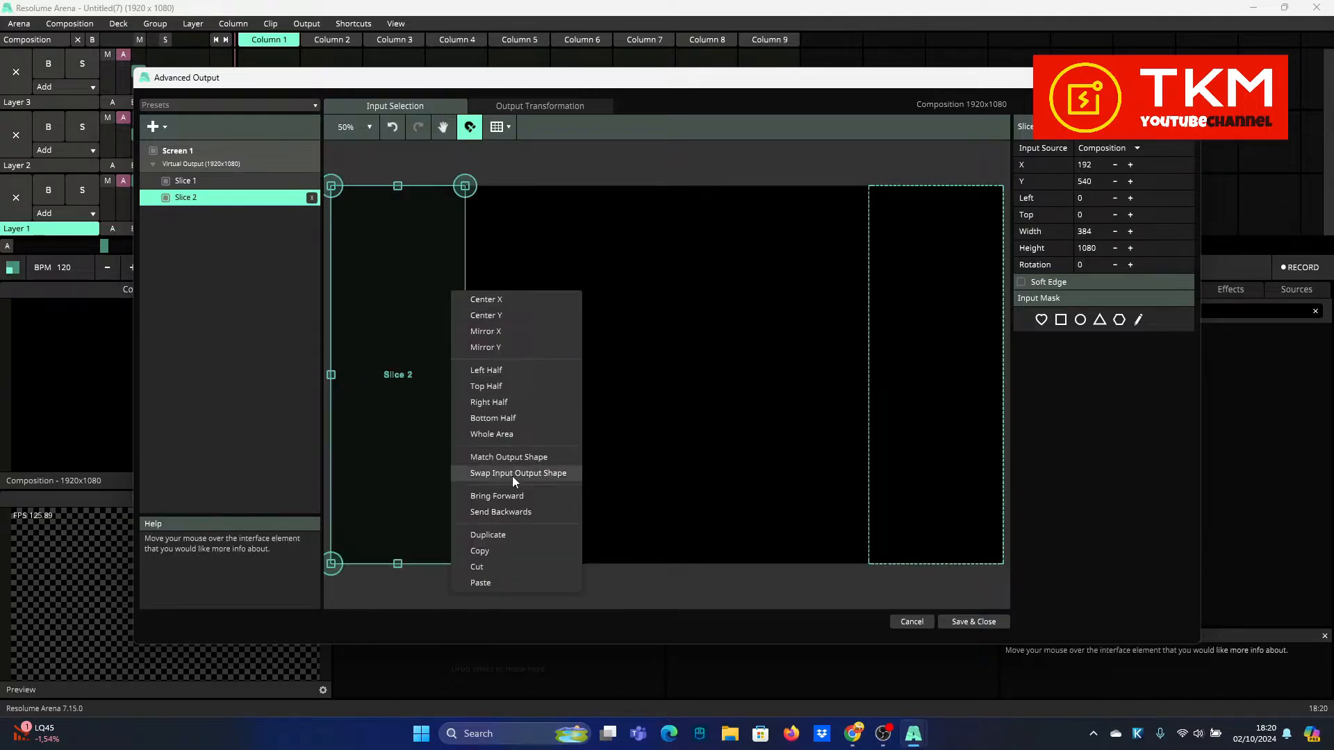
{"action": "left_click", "coordinate": [511, 581]}
{"action": "left_click_drag", "start_coordinate": [402, 372], "coordinate": [672, 361]}
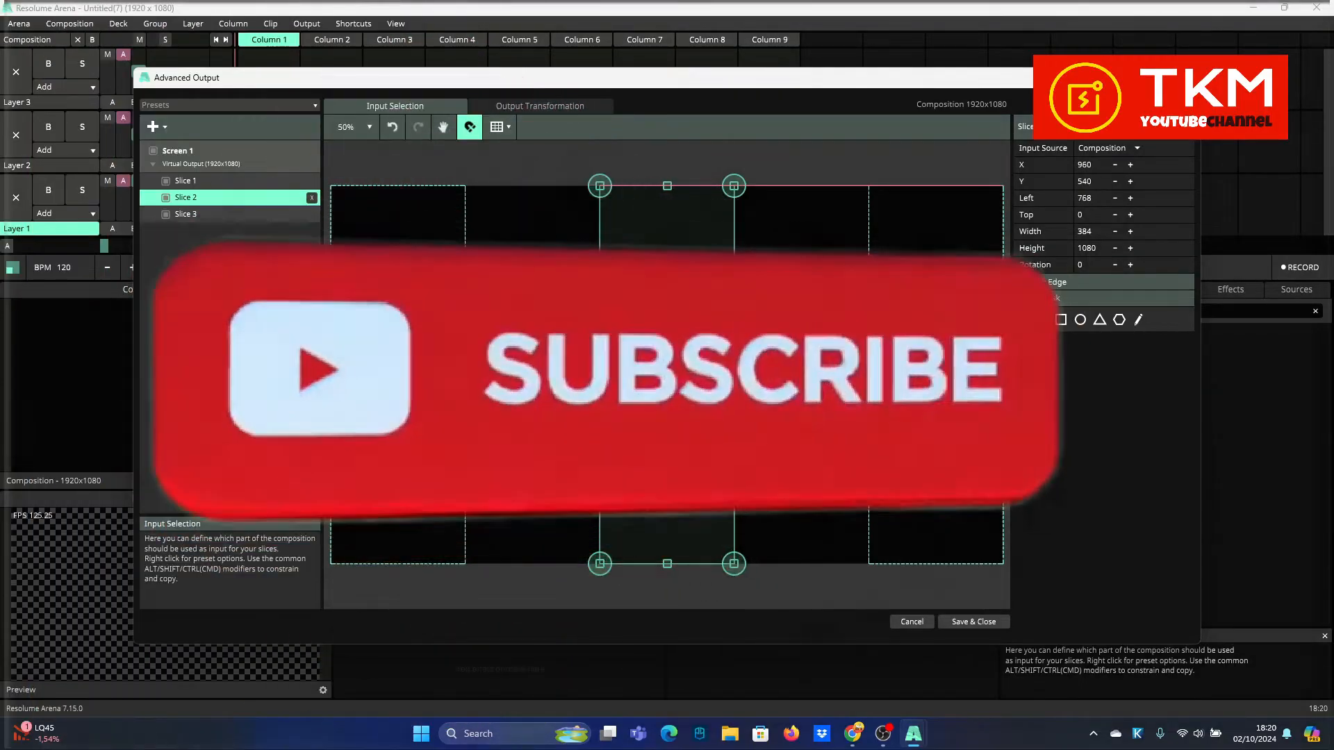
Shorten Slice 2 from its upper edge and set its input height to 768.
{"action": "left_click_drag", "start_coordinate": [667, 186], "coordinate": [667, 311]}
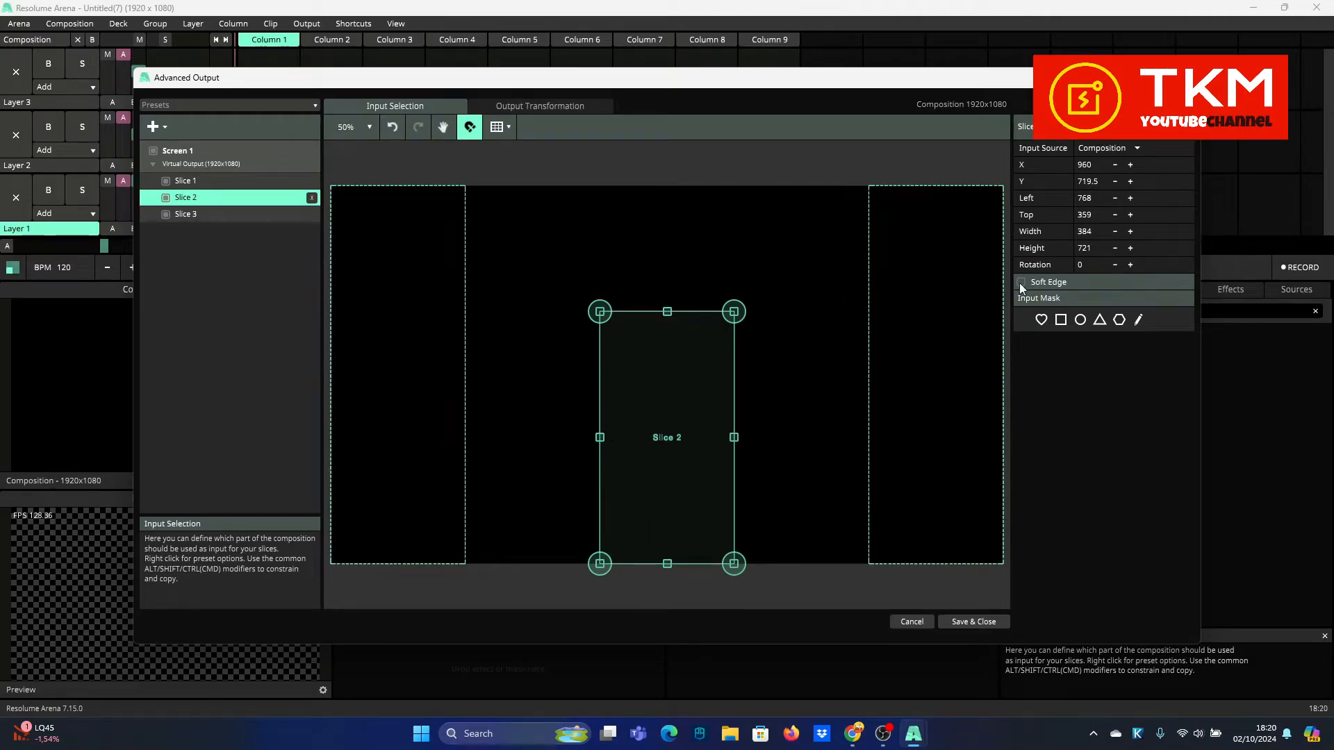
{"action": "double_click", "coordinate": [1092, 251]}
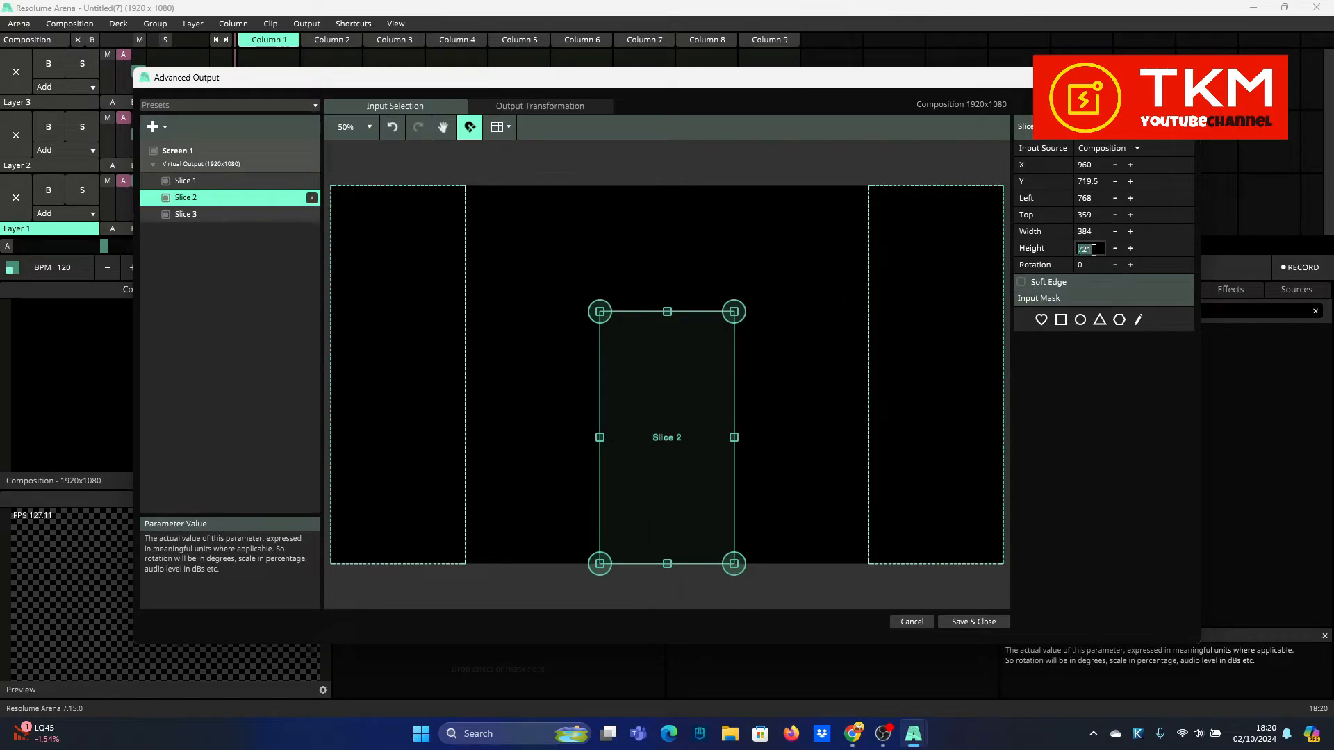
{"action": "type", "text": "768"}
{"action": "key", "text": "Return"}
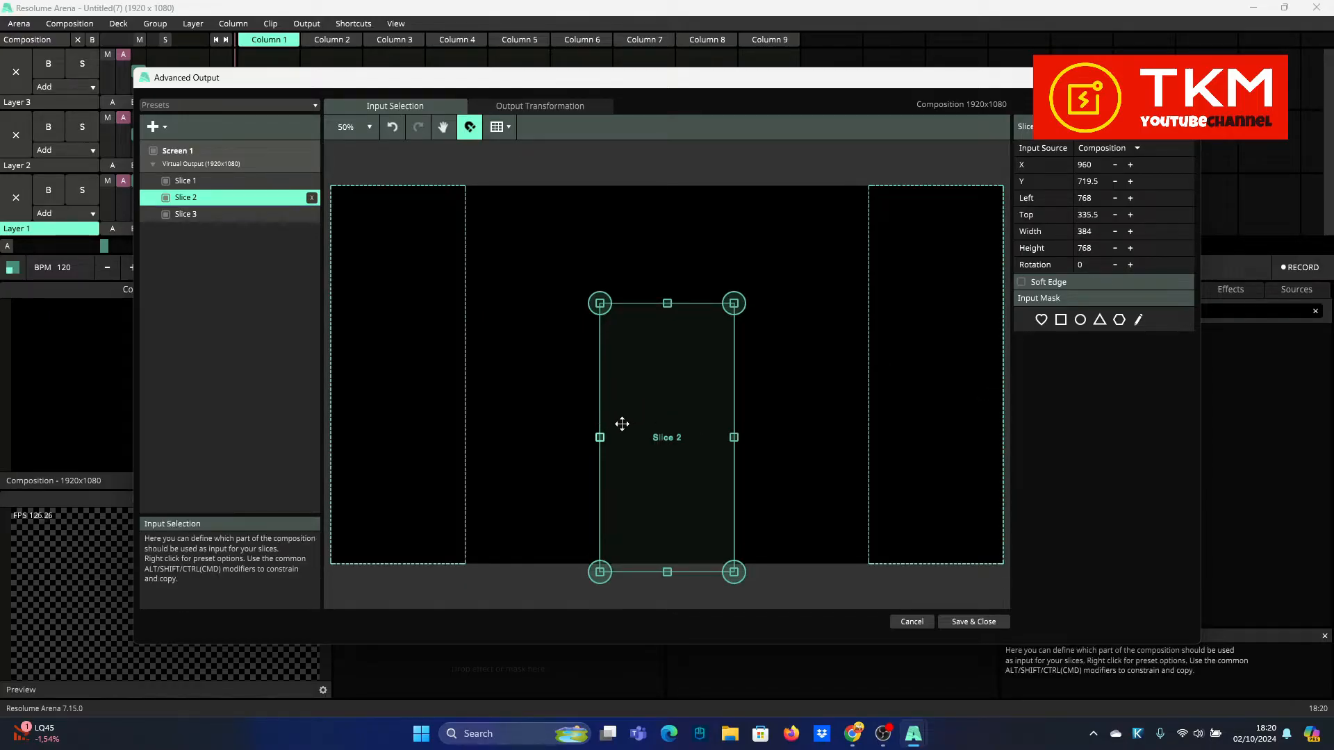
Widen Slice 2 to an input width of 768 and centre it horizontally in the composition.
{"action": "left_click_drag", "start_coordinate": [599, 437], "coordinate": [535, 436]}
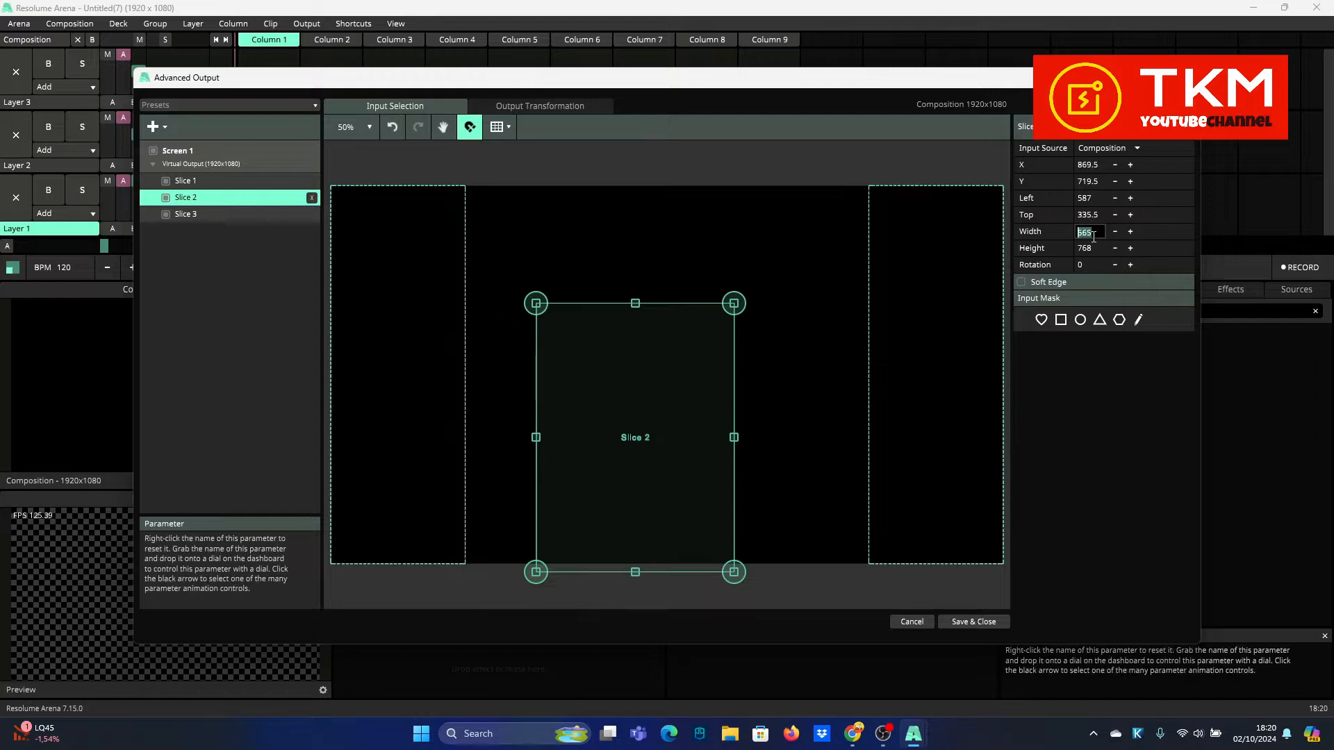
{"action": "type", "text": "768"}
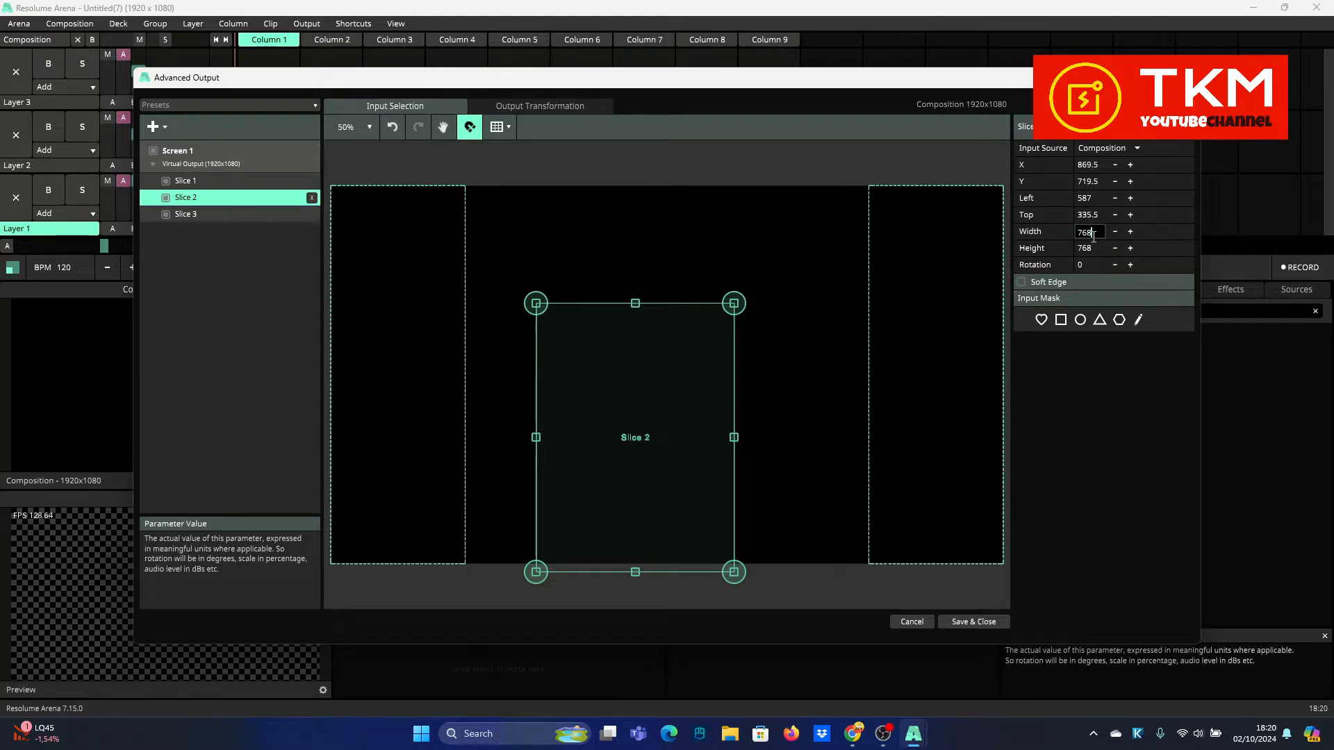
{"action": "key", "text": "Return"}
{"action": "left_click_drag", "start_coordinate": [658, 407], "coordinate": [693, 407]}
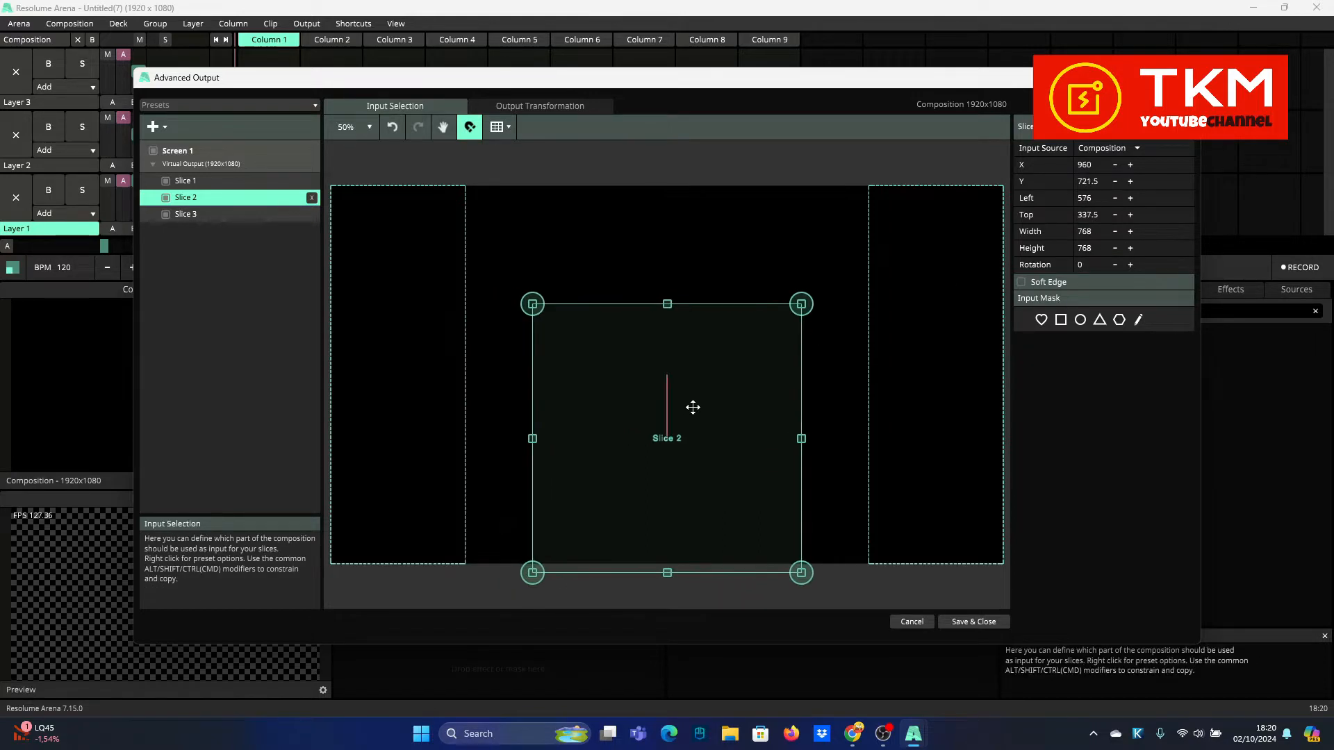
{"action": "left_click", "coordinate": [787, 217]}
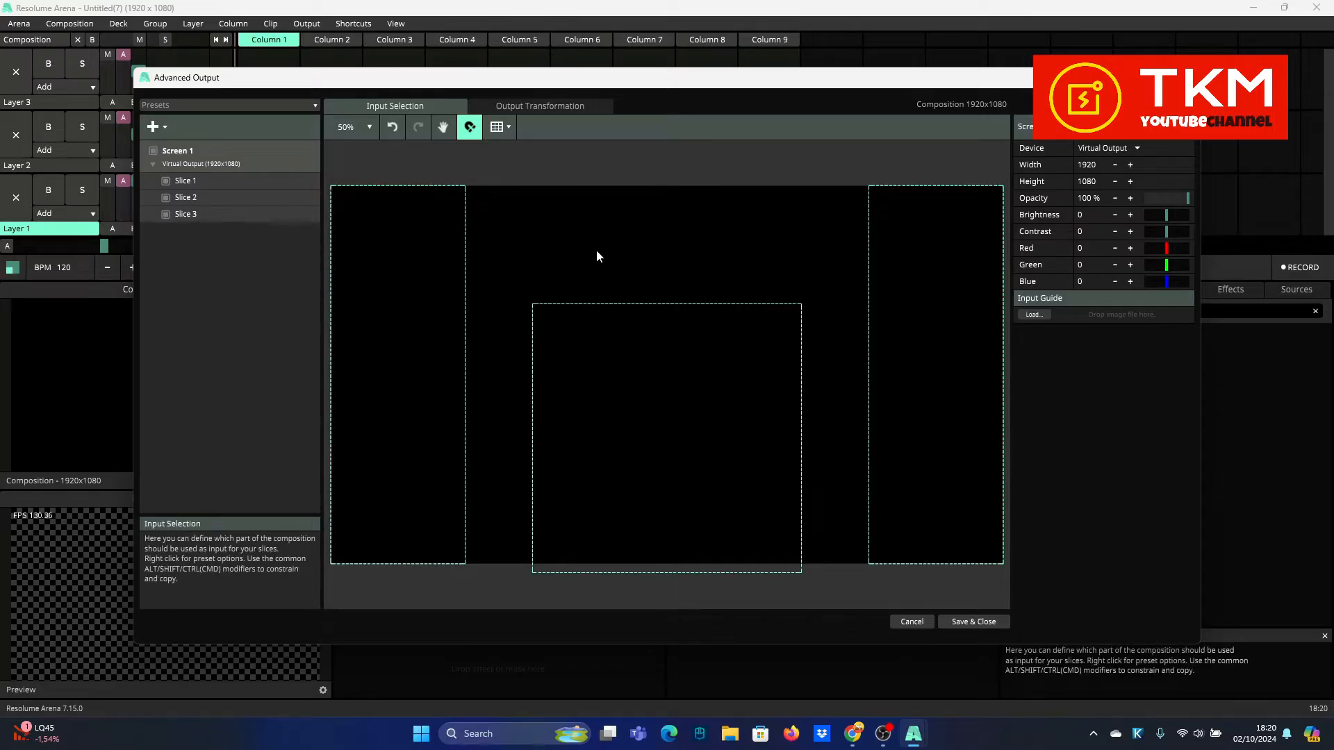
Add a new slice to Screen 1, set its input height to 384 and move it against the composition's upper edge.
{"action": "left_click", "coordinate": [164, 122]}
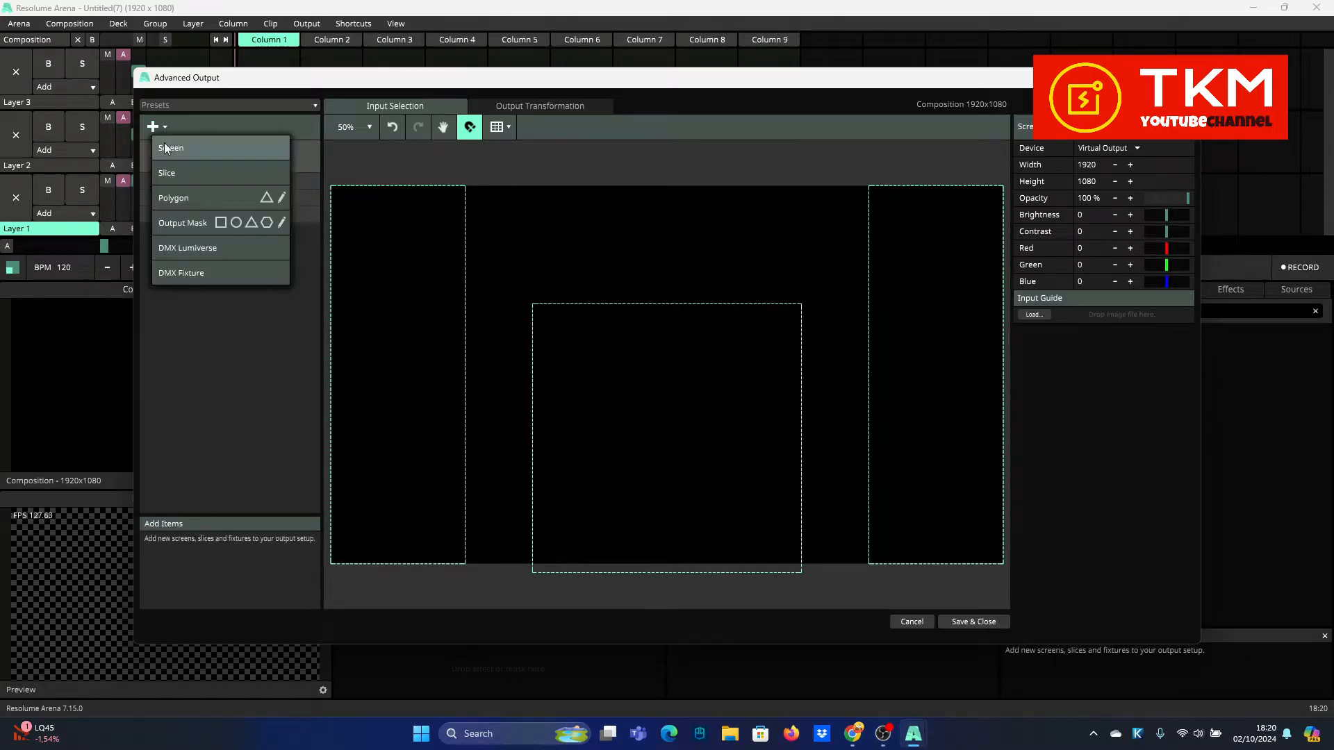
{"action": "left_click", "coordinate": [171, 177]}
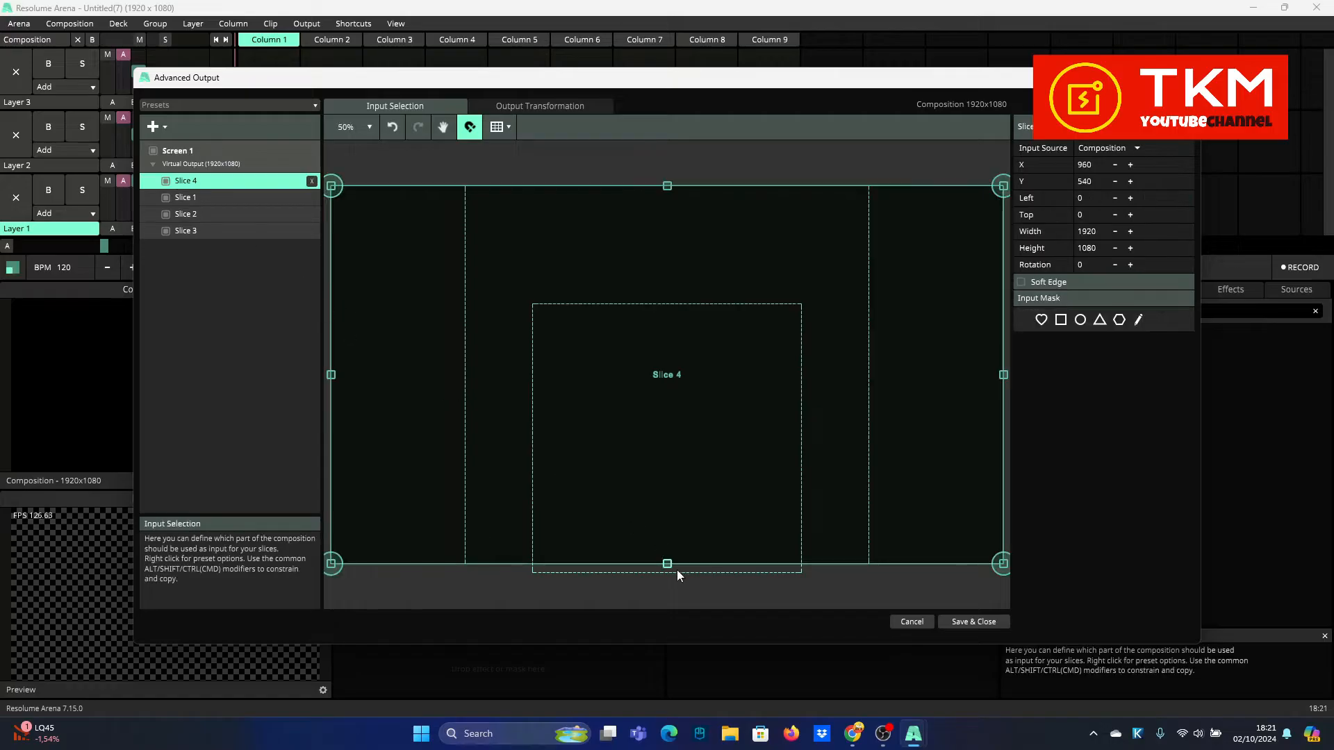
{"action": "double_click", "coordinate": [1090, 248]}
{"action": "type", "text": "3"}
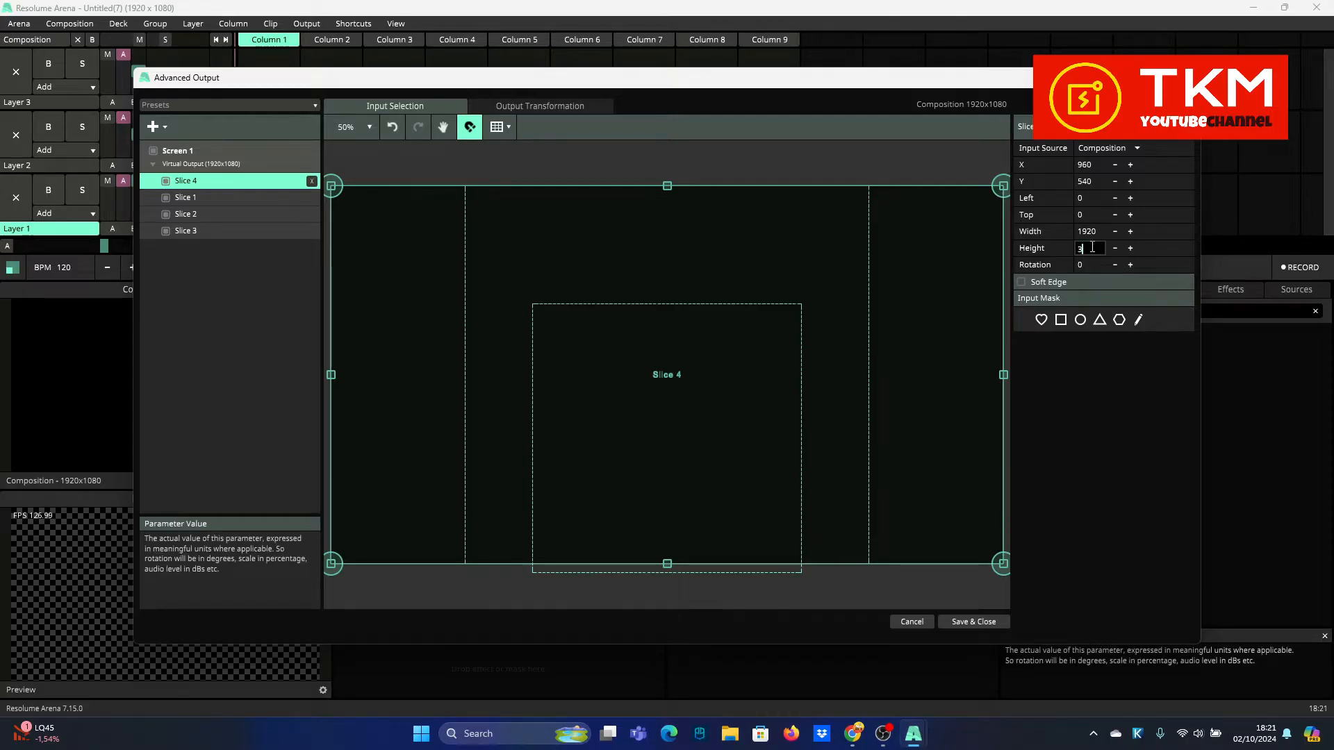
{"action": "type", "text": "84"}
{"action": "key", "text": "Return"}
{"action": "left_click_drag", "start_coordinate": [666, 367], "coordinate": [674, 244]}
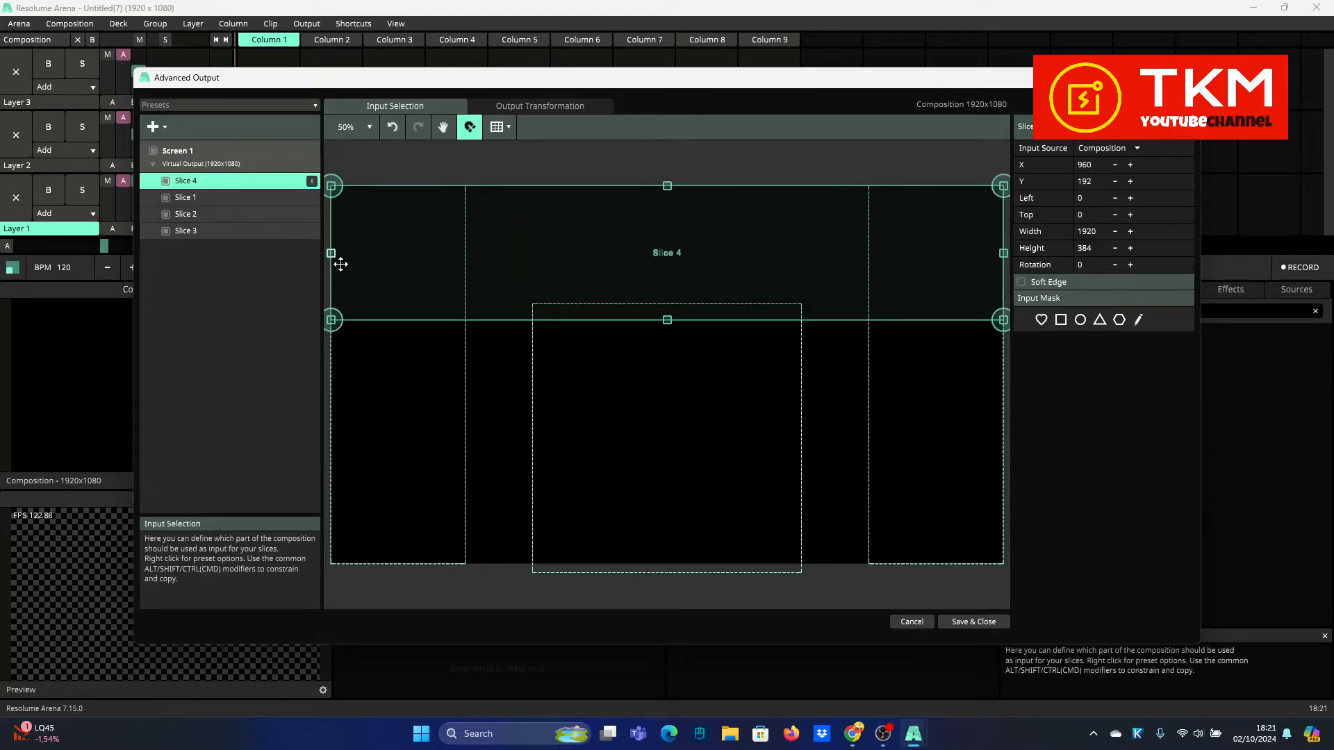
Narrow Slice 4 from both sides and set its input width to 768.
{"action": "left_click_drag", "start_coordinate": [332, 264], "coordinate": [500, 264]}
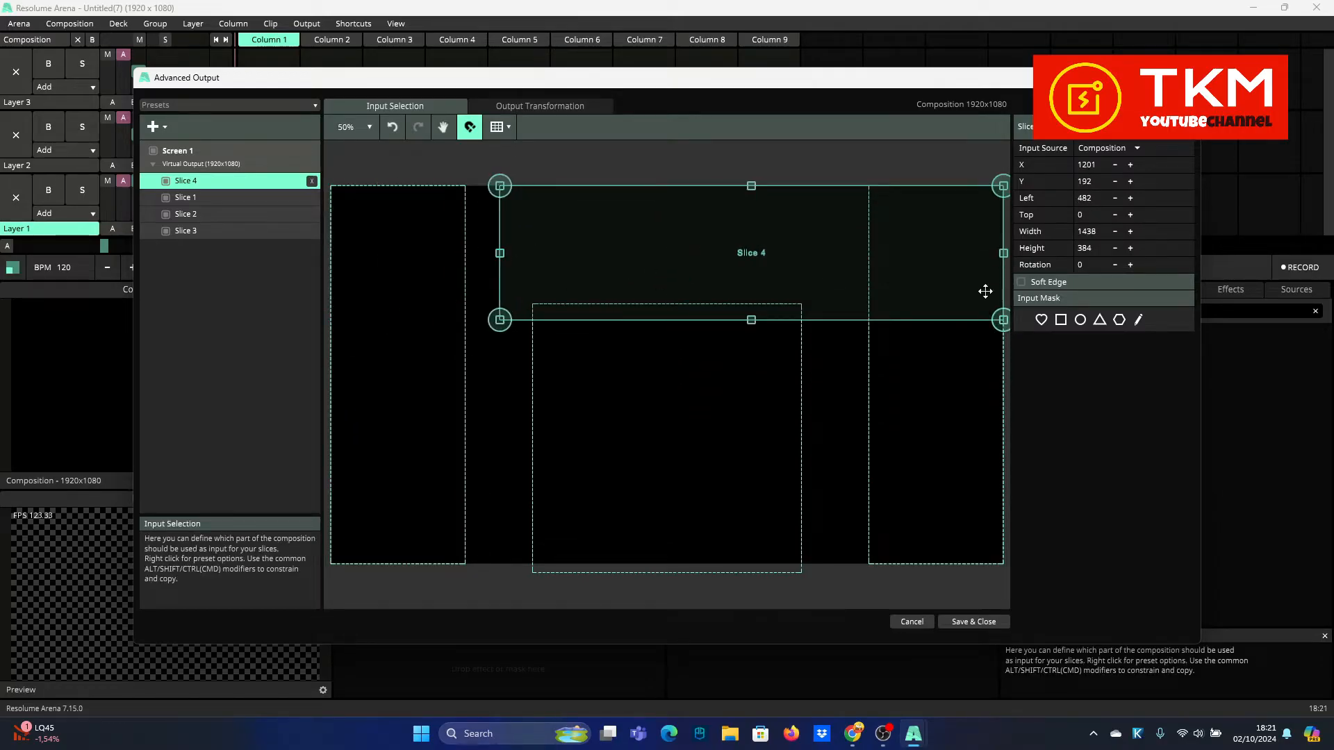
{"action": "left_click_drag", "start_coordinate": [1003, 261], "coordinate": [840, 261]}
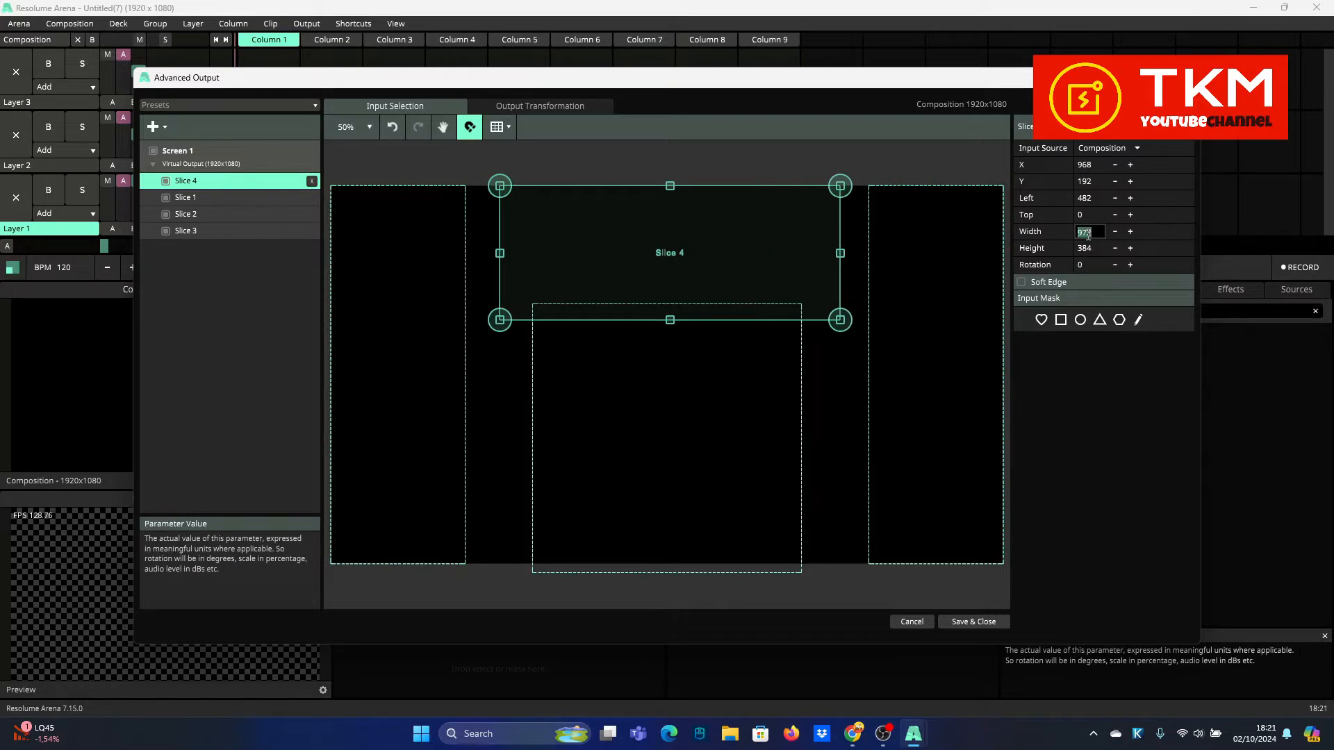
{"action": "type", "text": "768"}
{"action": "key", "text": "Return"}
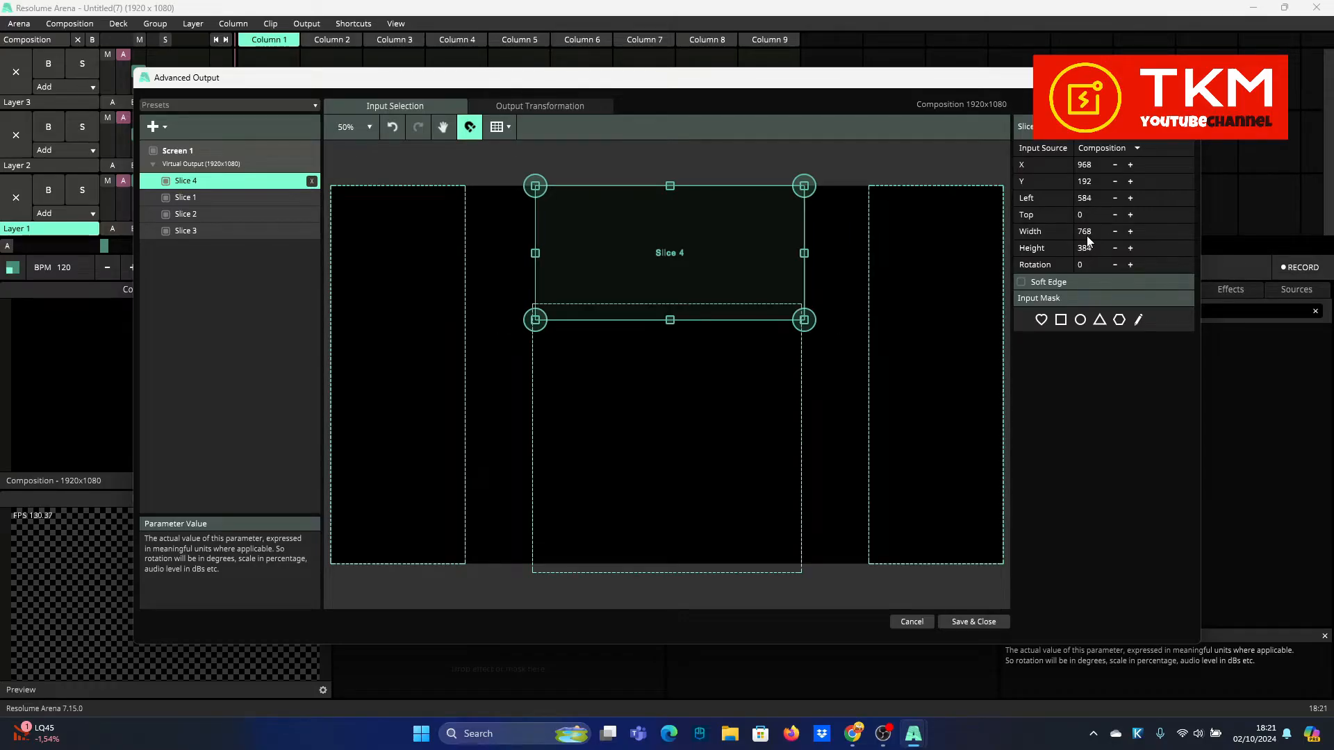
Set Slice 2's input height to 512 and move it down against the composition's lower edge.
{"action": "left_click", "coordinate": [684, 416]}
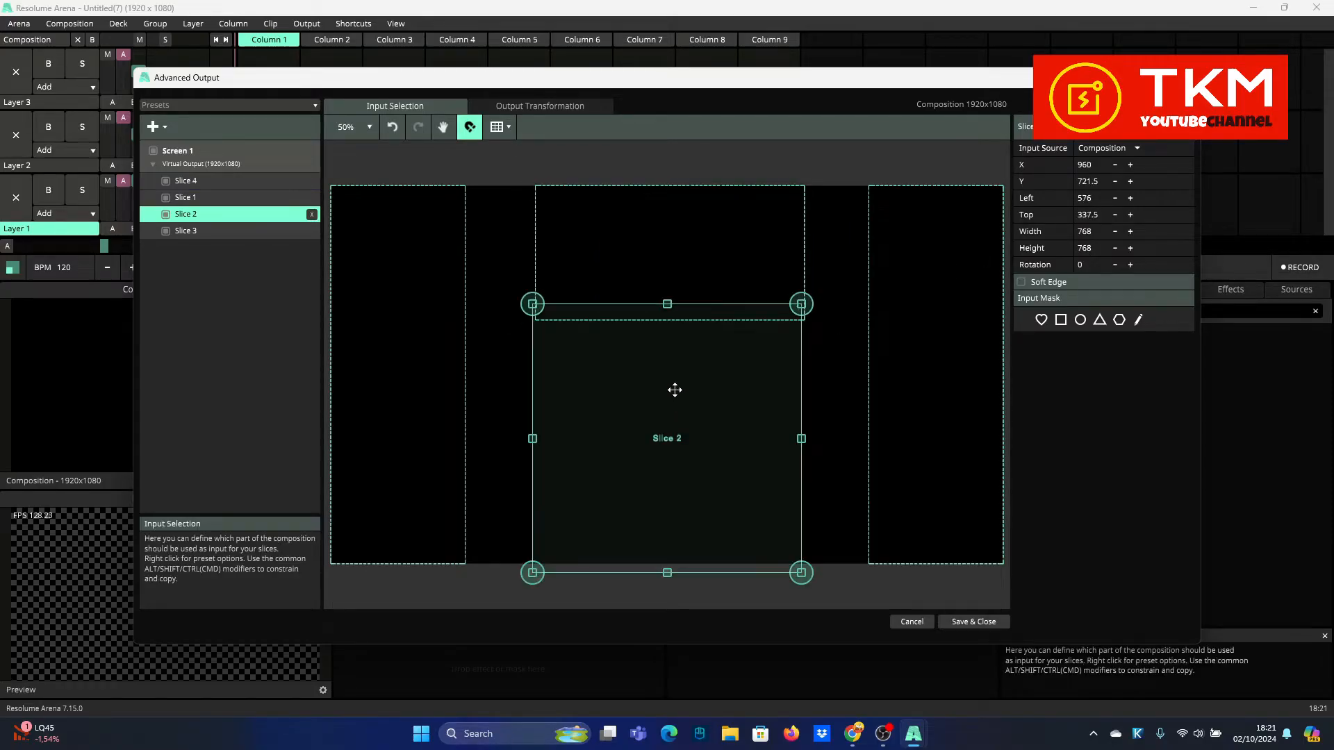
{"action": "left_click", "coordinate": [1085, 249]}
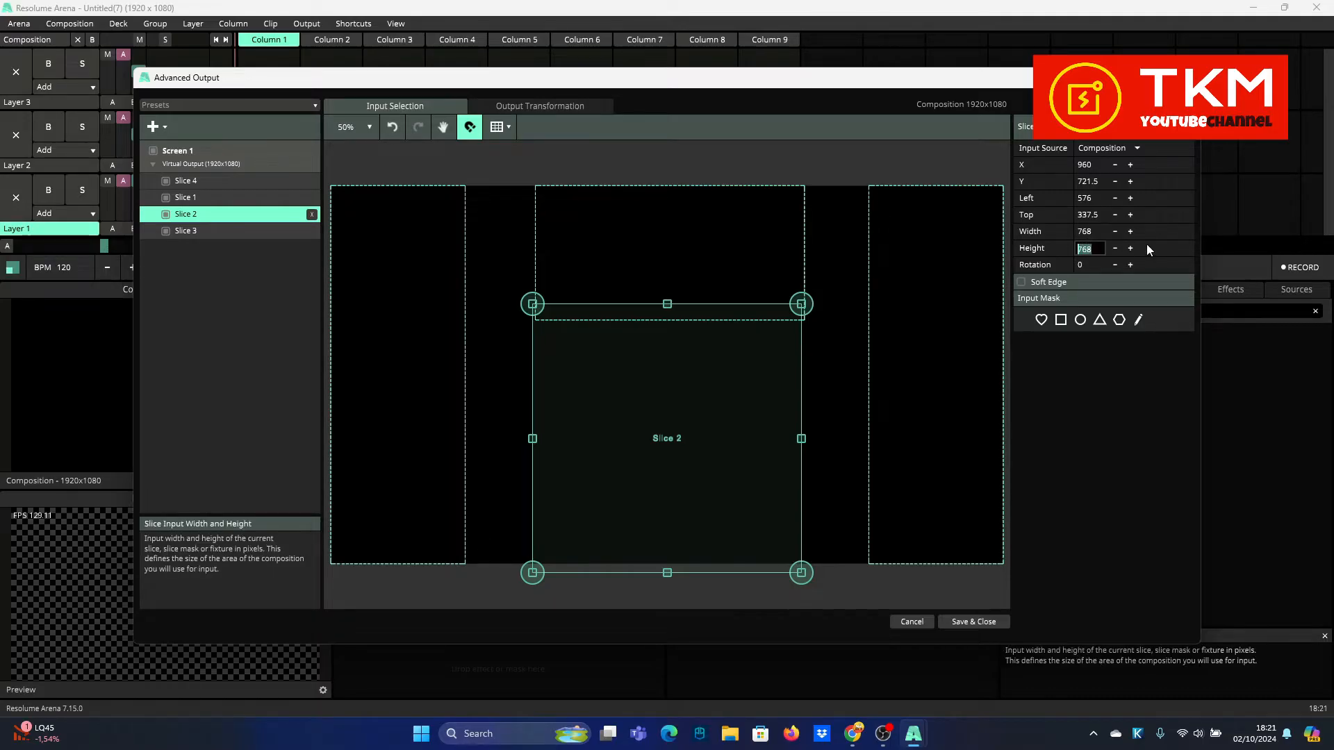
{"action": "type", "text": "512"}
{"action": "key", "text": "Return"}
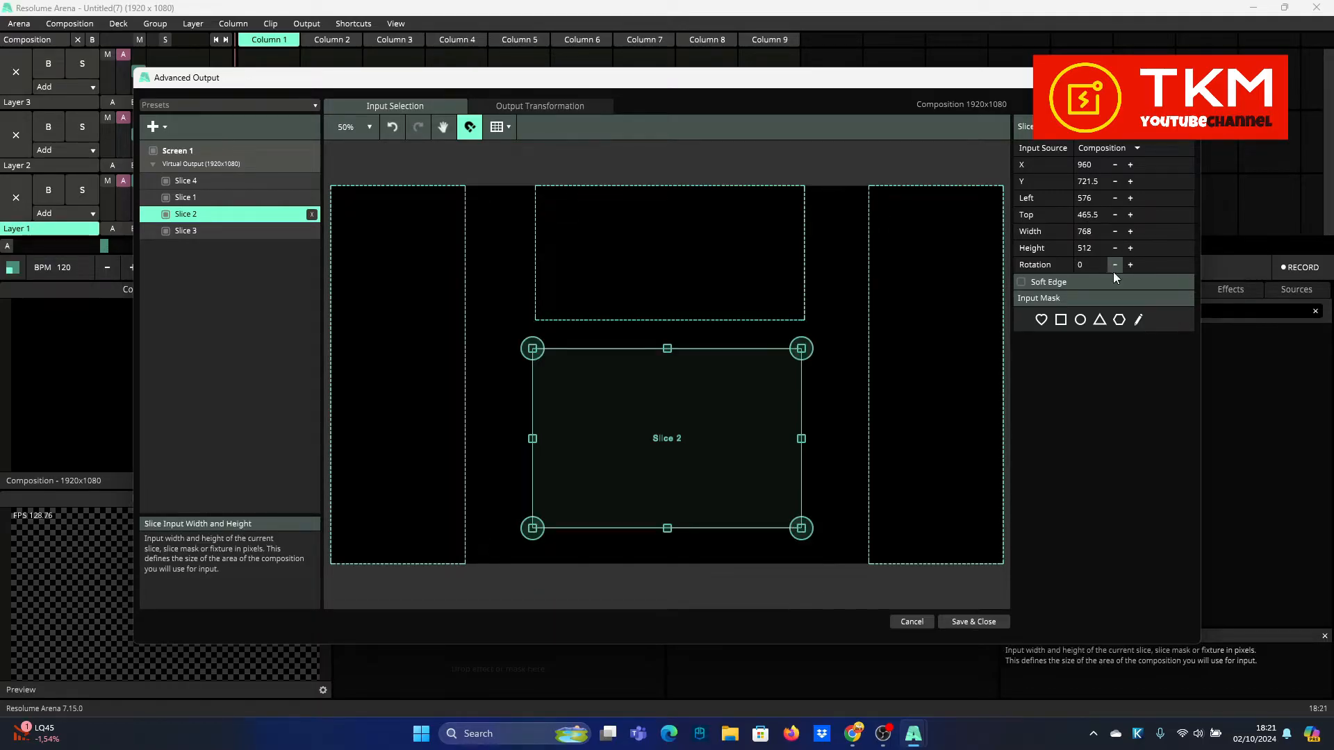
{"action": "left_click_drag", "start_coordinate": [690, 428], "coordinate": [693, 468]}
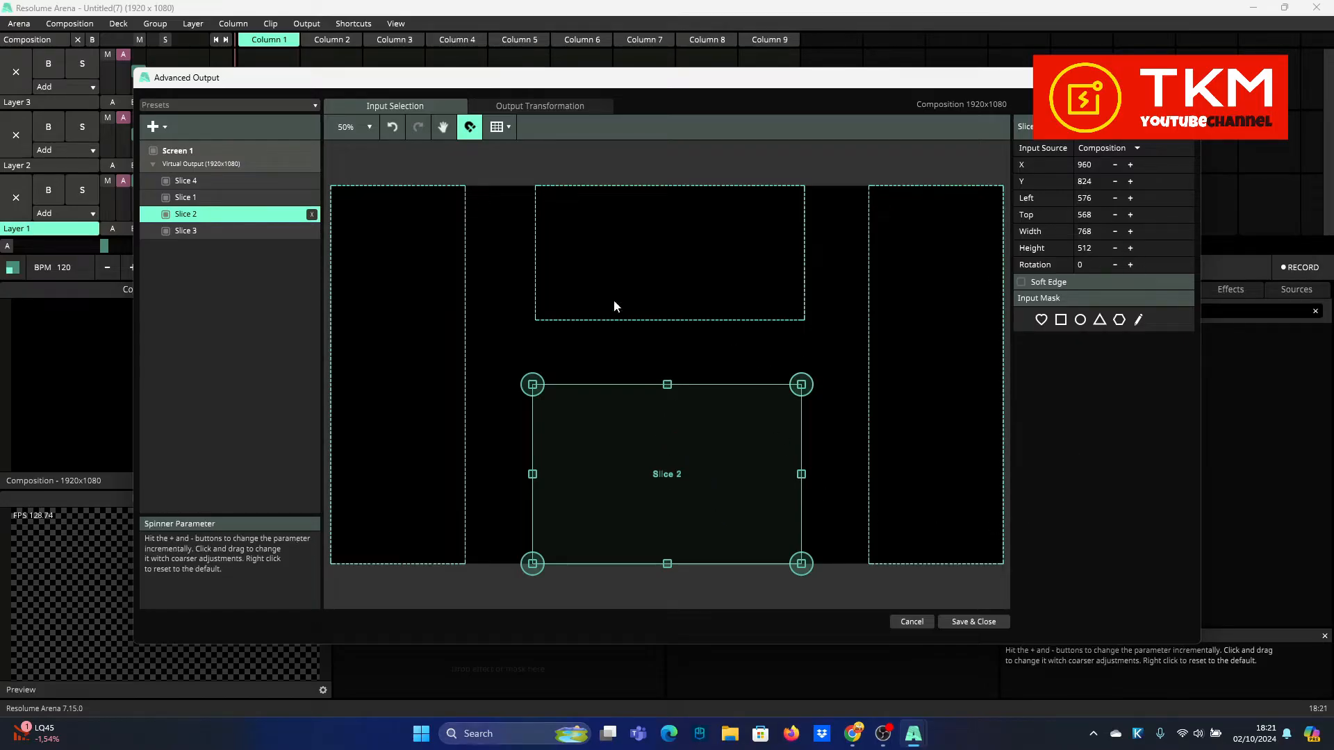
{"action": "left_click", "coordinate": [488, 272]}
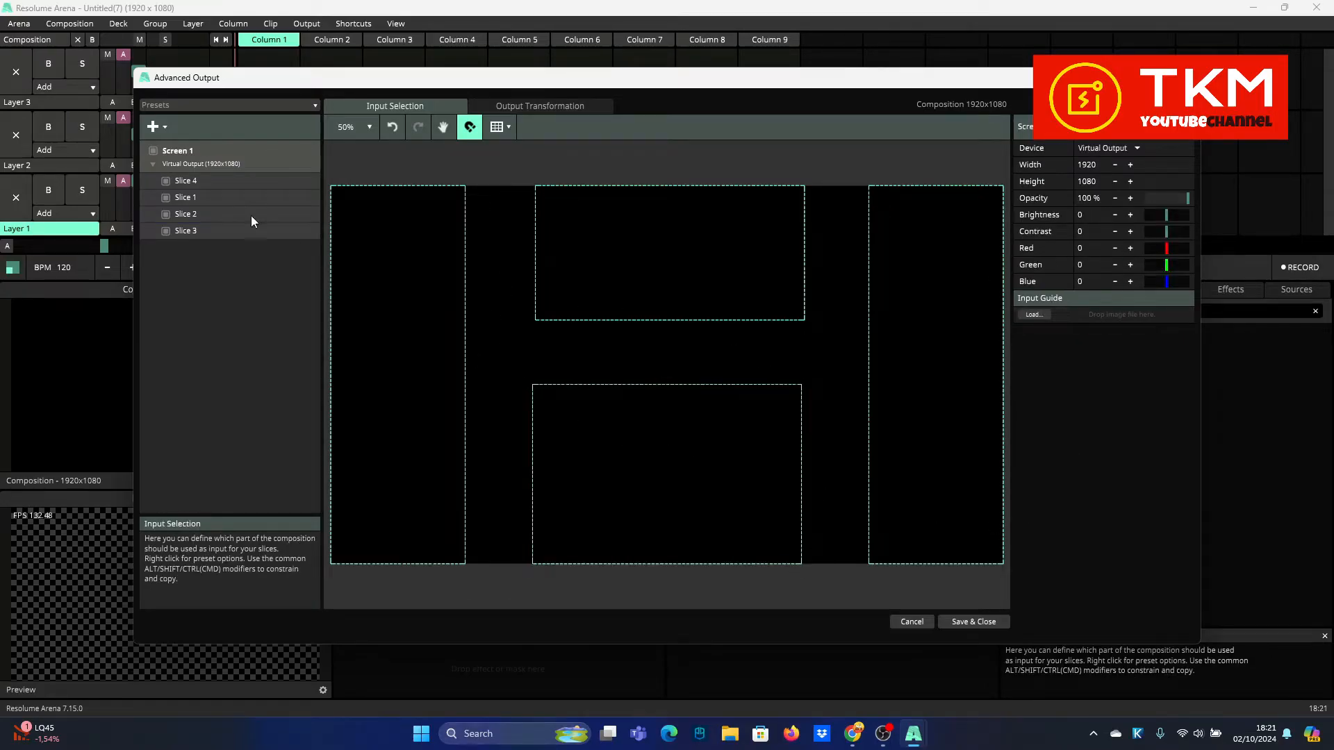
Check the input areas of all four slices one by one.
{"action": "left_click", "coordinate": [203, 233]}
{"action": "left_click", "coordinate": [210, 181]}
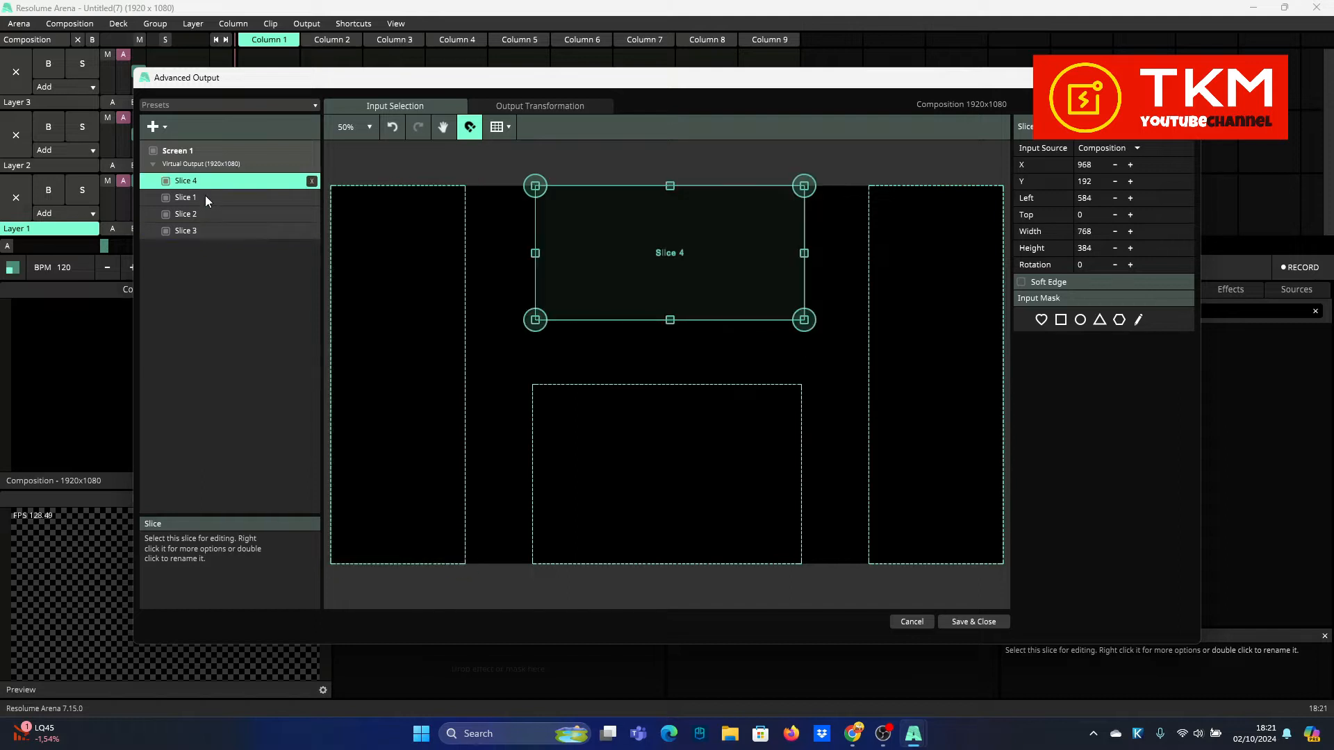
{"action": "left_click", "coordinate": [205, 198]}
{"action": "left_click", "coordinate": [206, 214]}
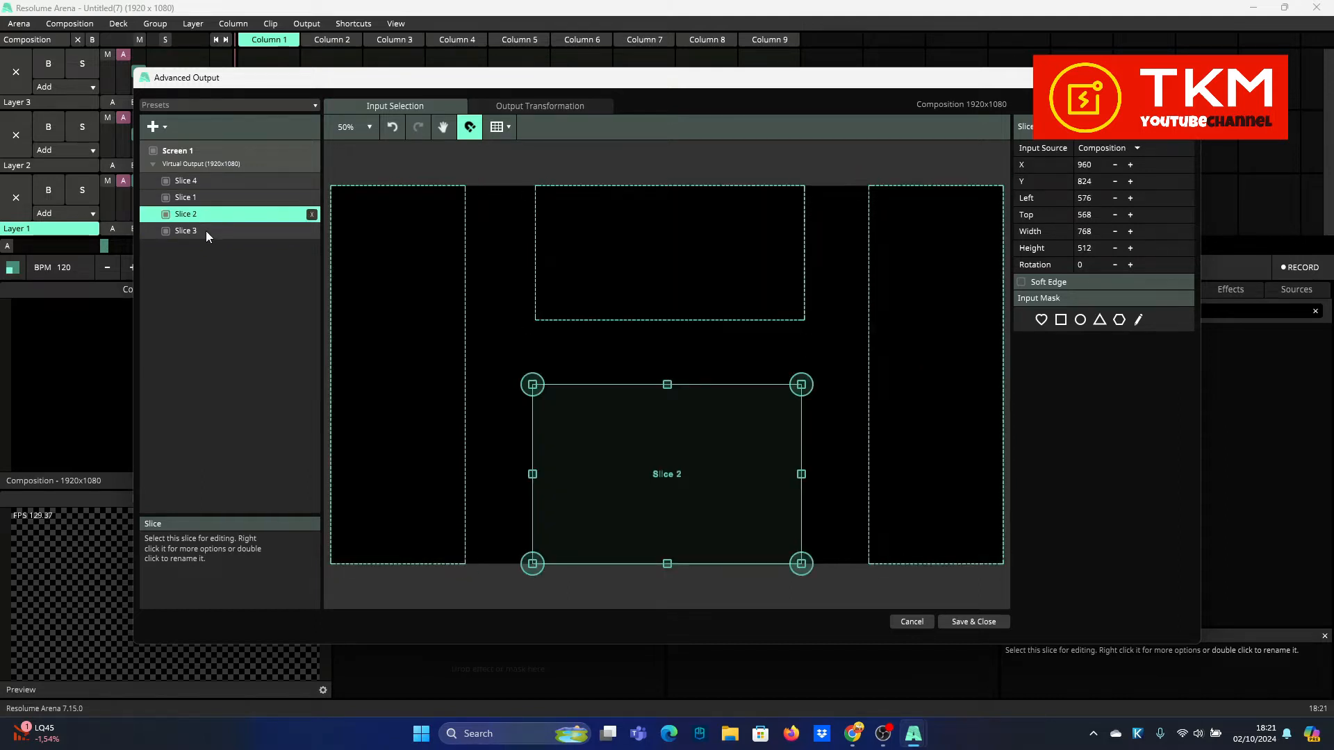
{"action": "left_click", "coordinate": [206, 231]}
{"action": "left_click", "coordinate": [227, 182]}
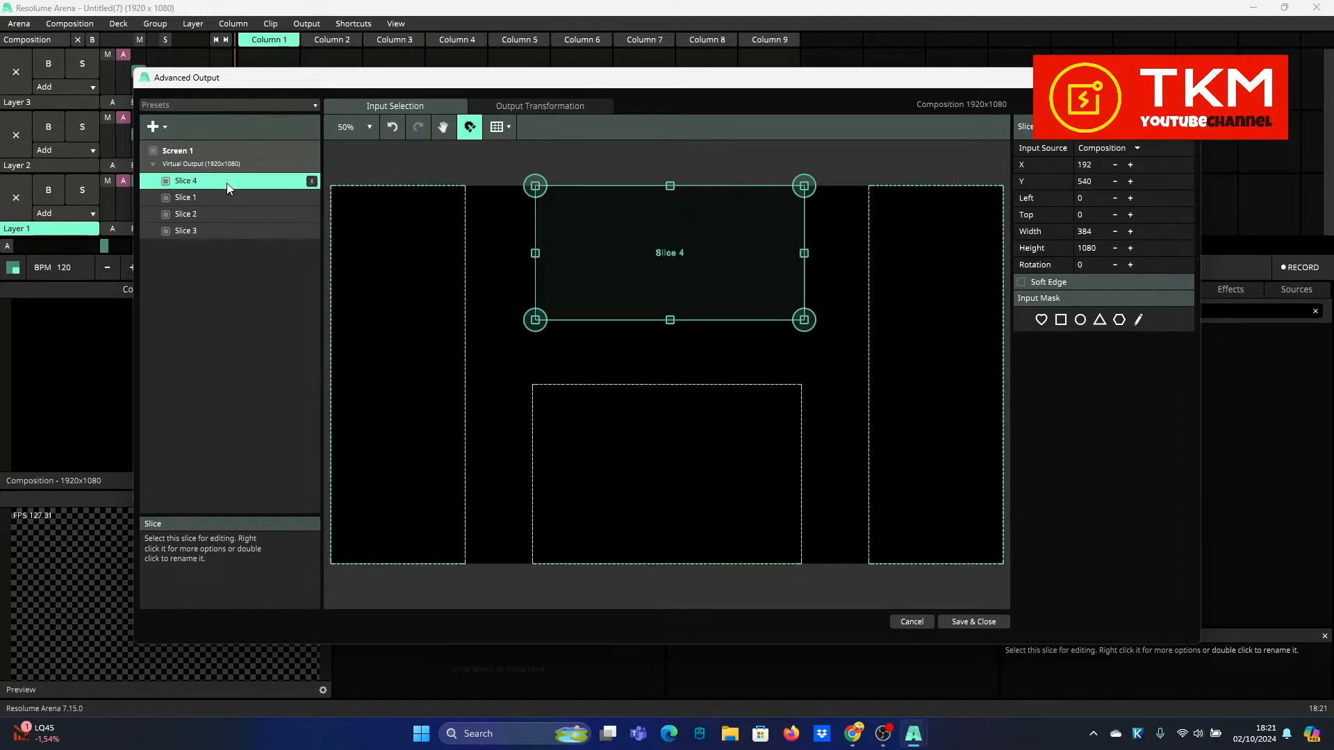
Match the output shape of all four slices to their input shape and save the Advanced Output setup.
{"action": "left_click", "coordinate": [565, 104]}
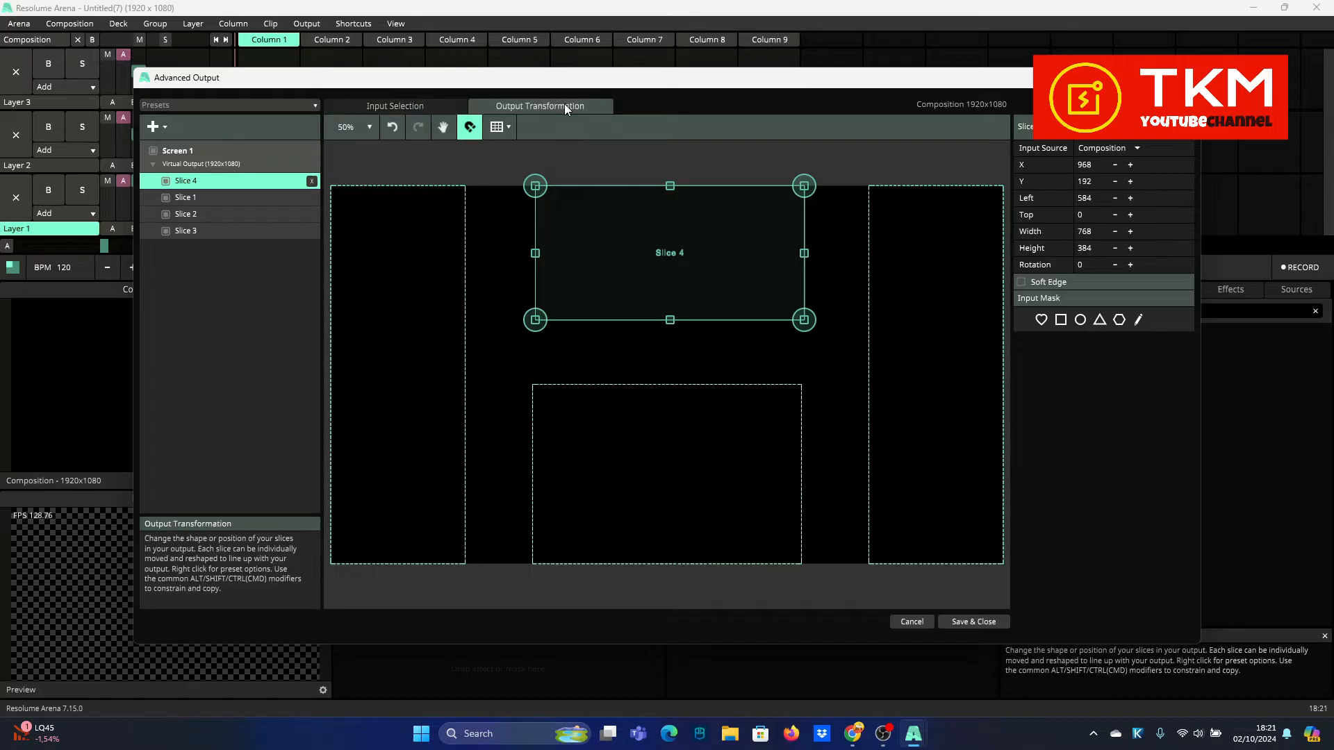
{"action": "left_click", "coordinate": [182, 232]}
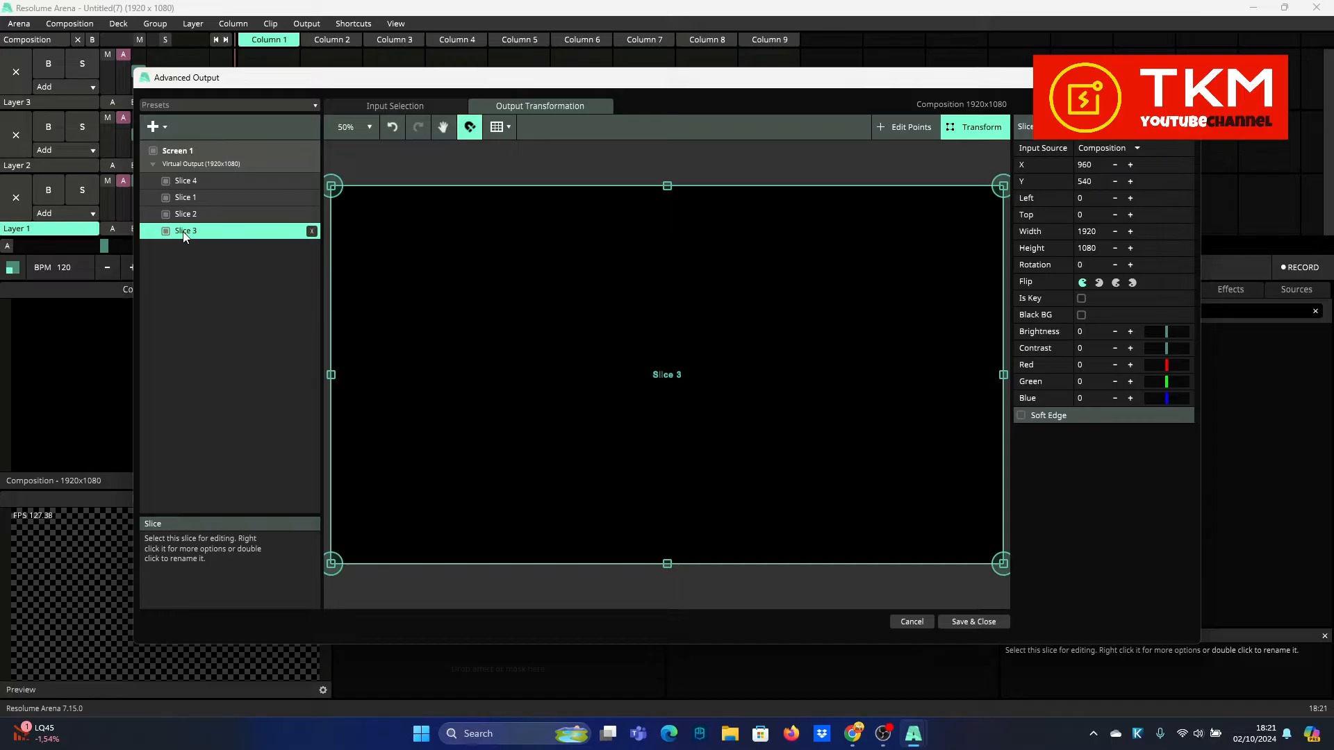
{"action": "left_click_drag", "start_coordinate": [185, 237], "coordinate": [187, 182]}
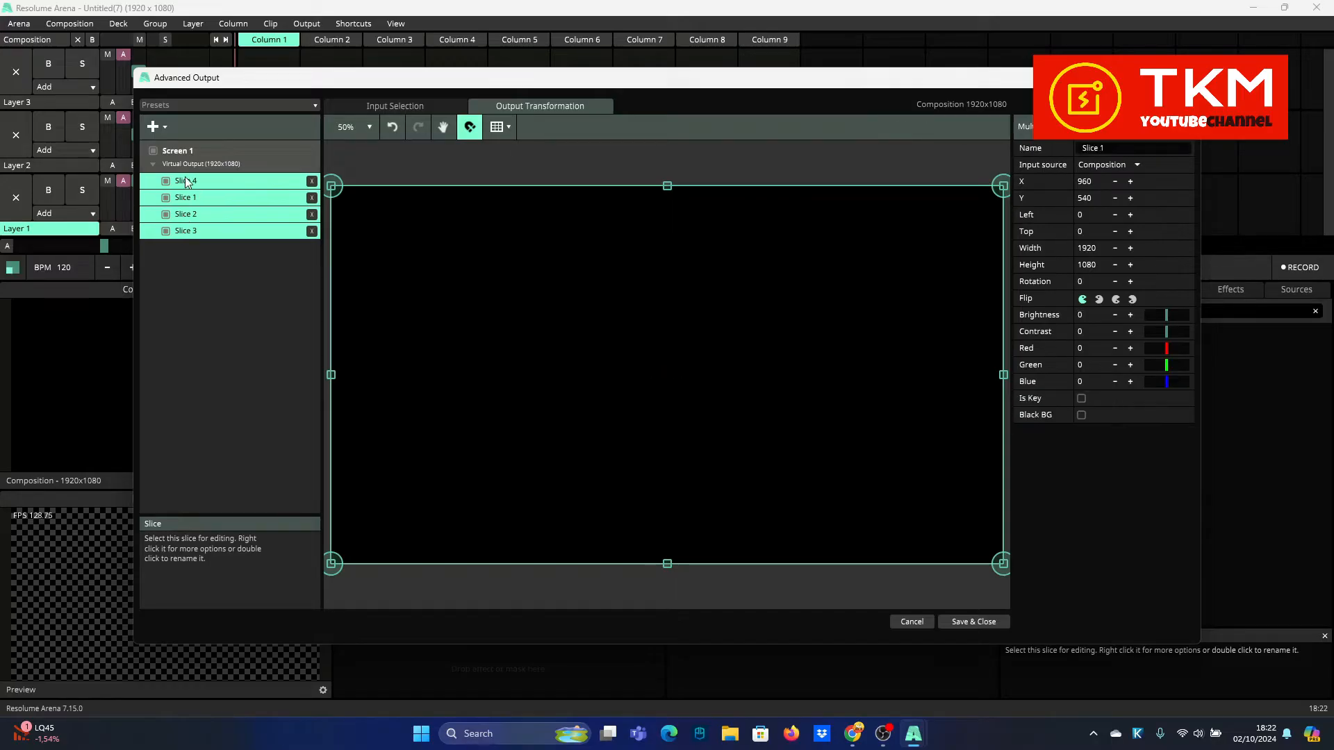
{"action": "right_click", "coordinate": [637, 376]}
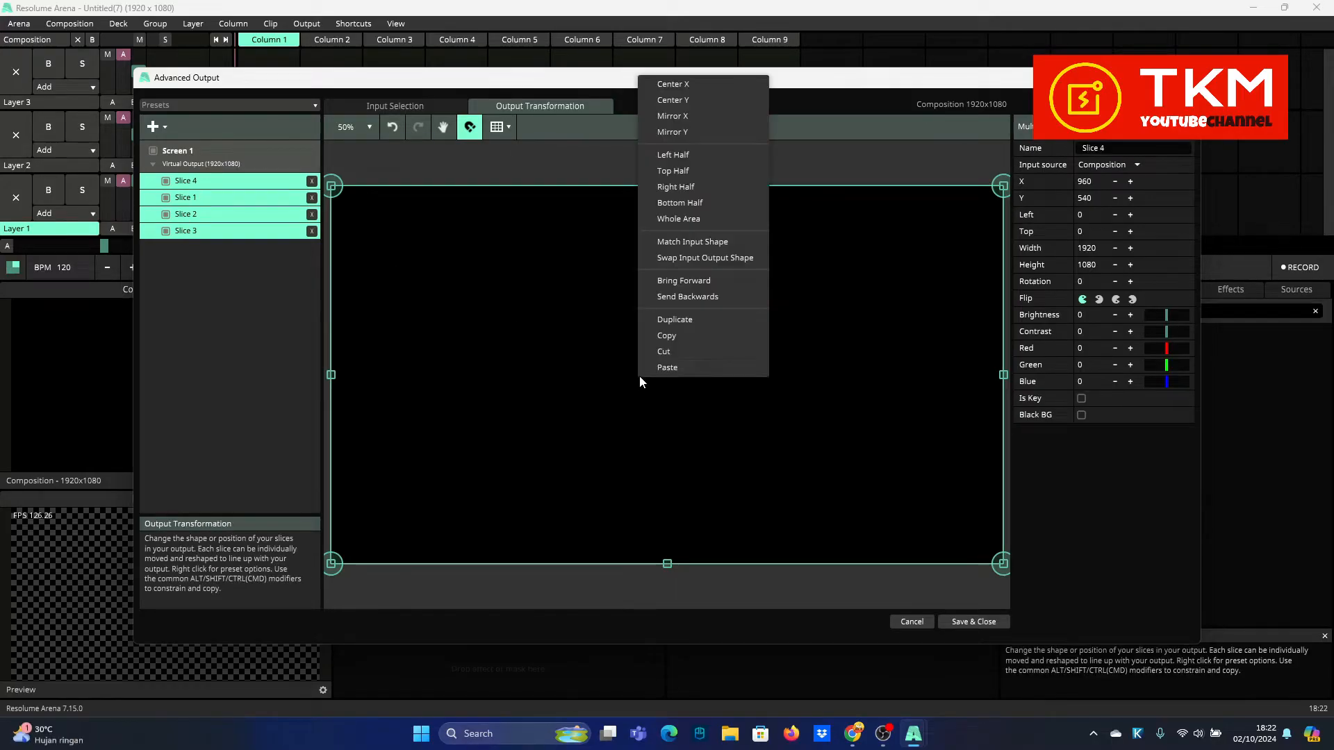
{"action": "left_click", "coordinate": [694, 244]}
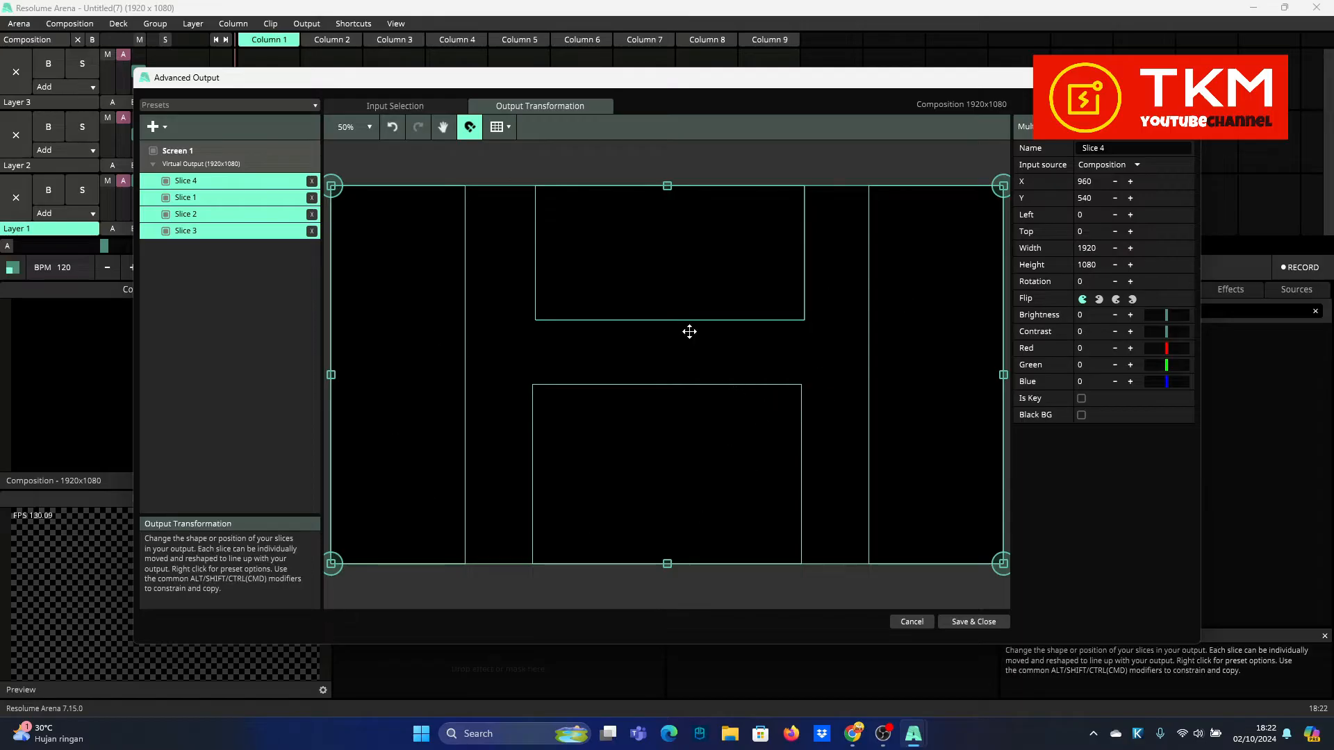
{"action": "left_click", "coordinate": [962, 622]}
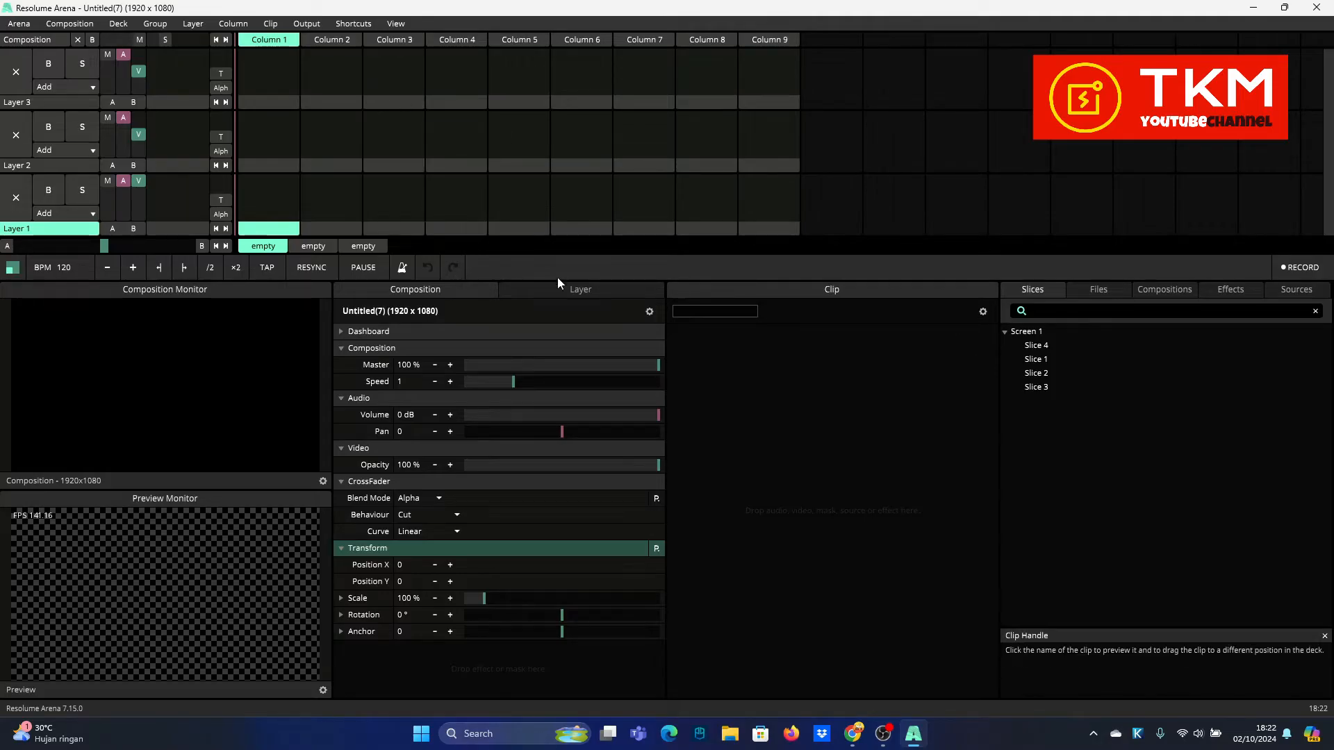
Find the Slice Outline source by searching for "slice", place it in Layer 2 at Column 1 and play it.
{"action": "left_click", "coordinate": [1286, 289]}
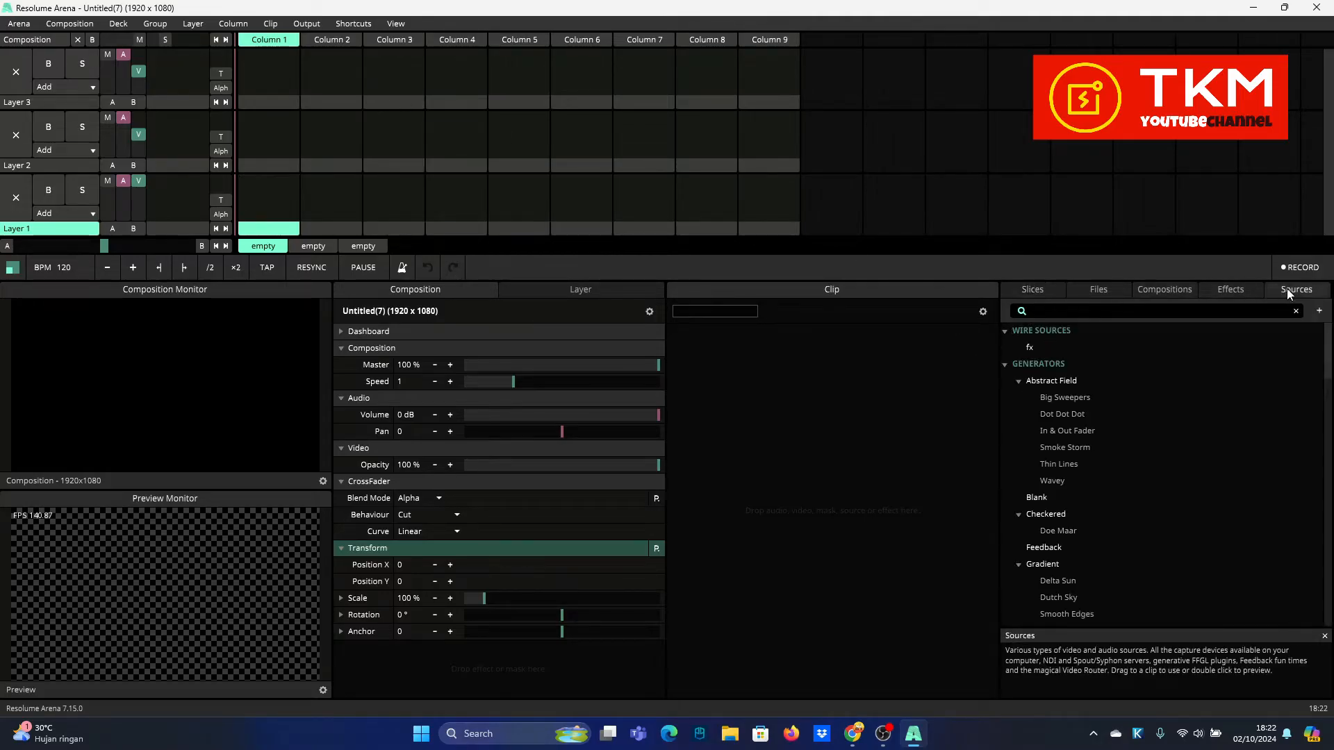
{"action": "left_click", "coordinate": [1112, 312]}
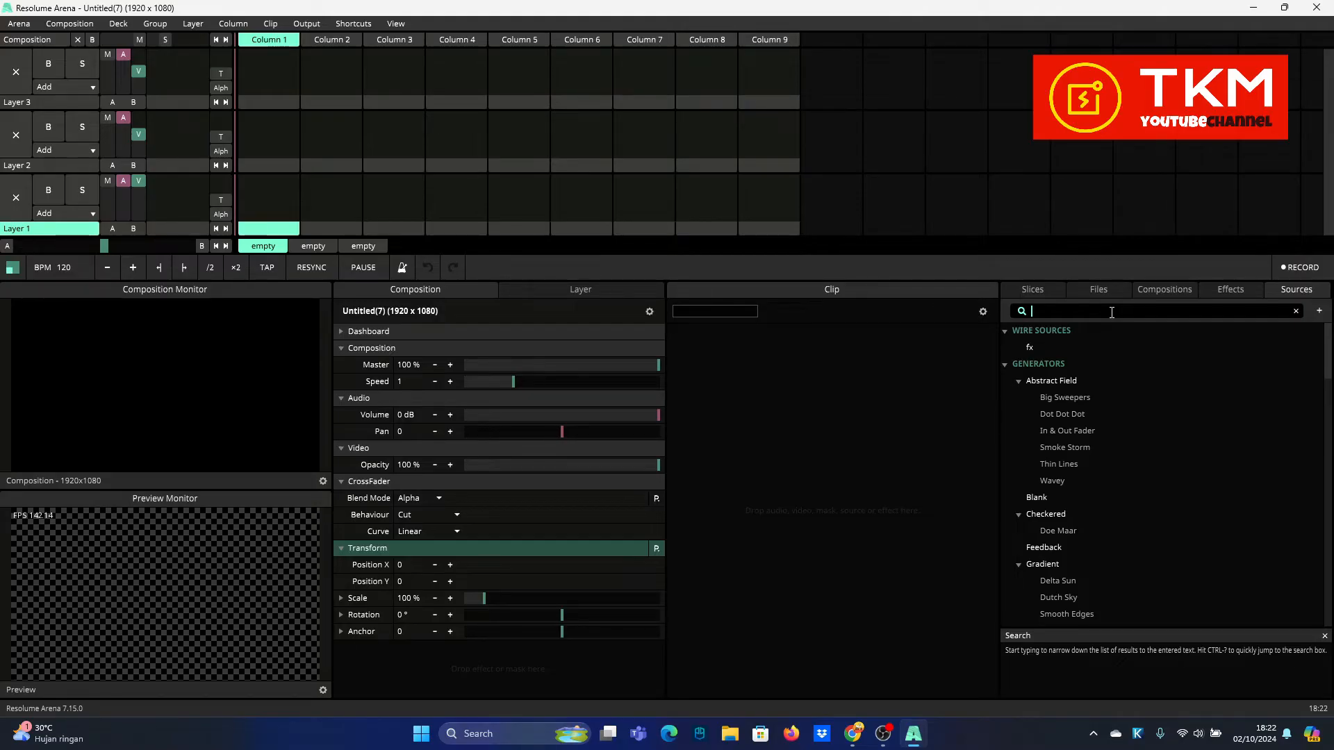
{"action": "type", "text": "slic"}
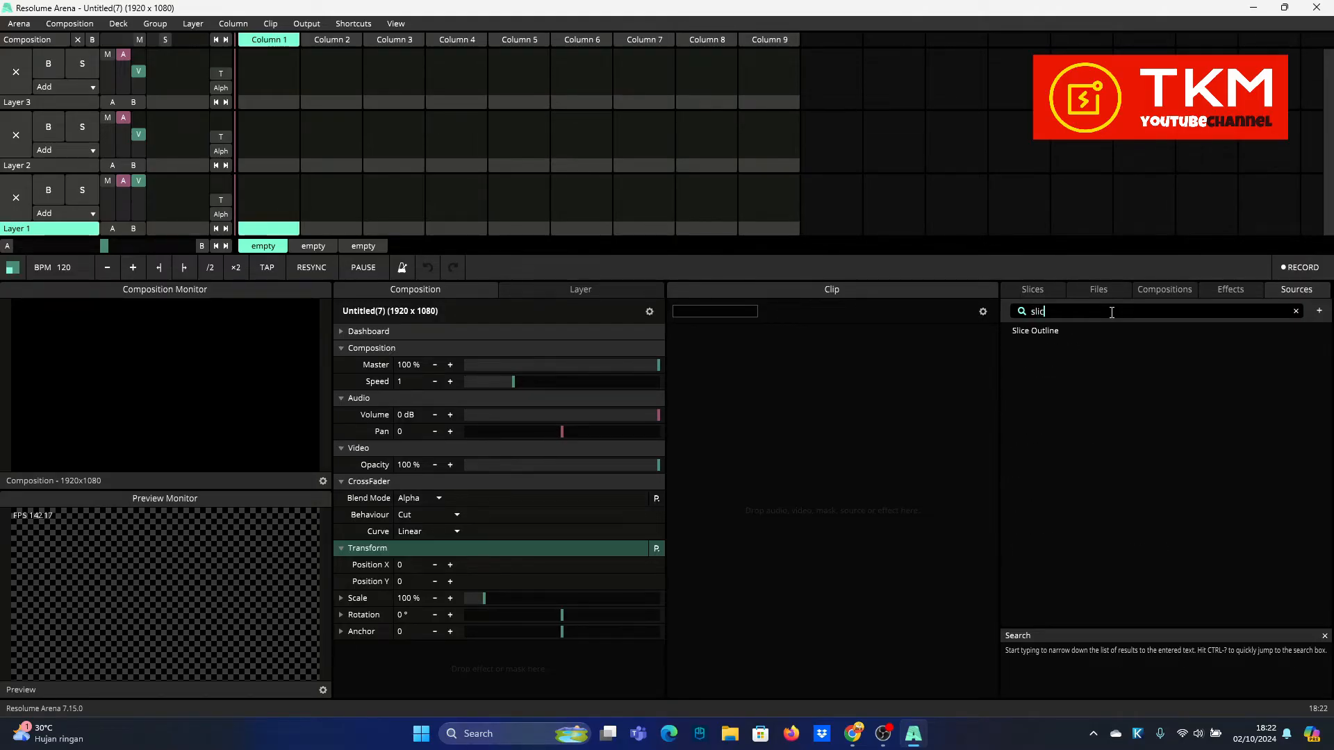
{"action": "type", "text": "e"}
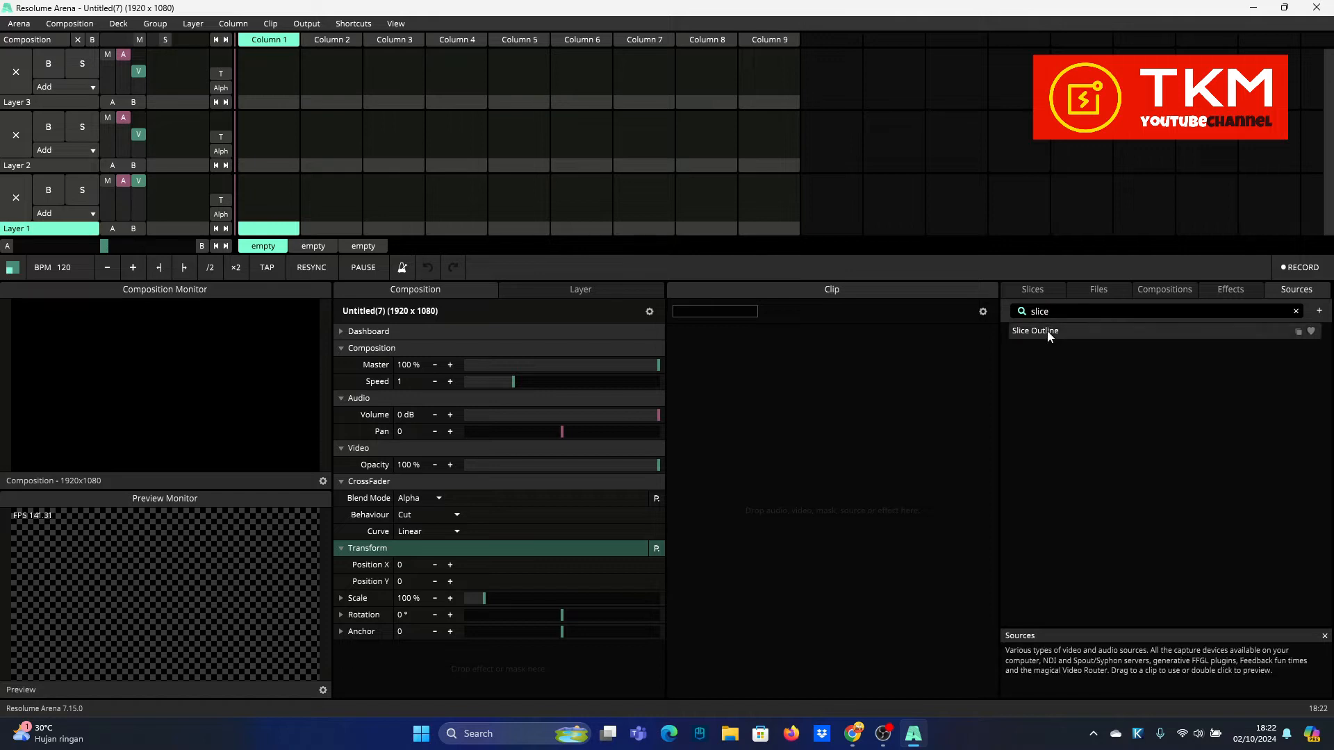
{"action": "left_click_drag", "start_coordinate": [1048, 331], "coordinate": [280, 143]}
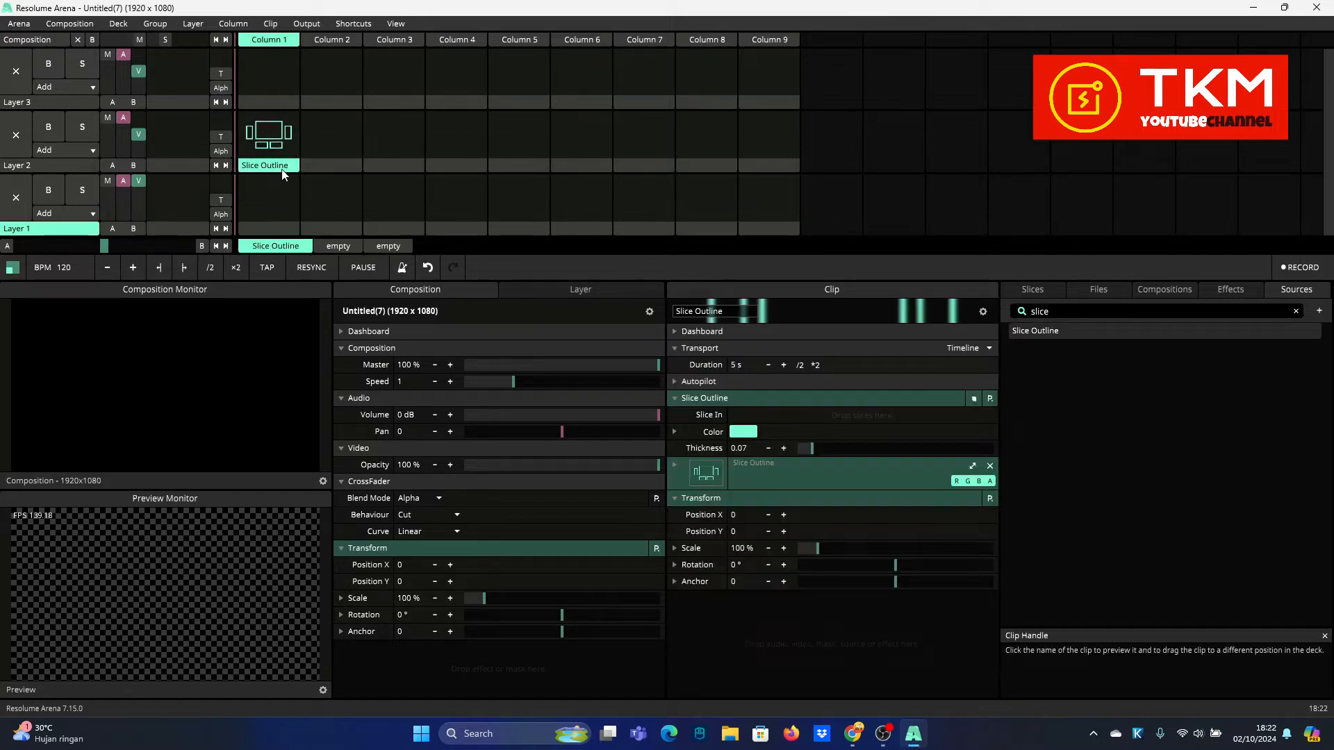
{"action": "left_click", "coordinate": [268, 136]}
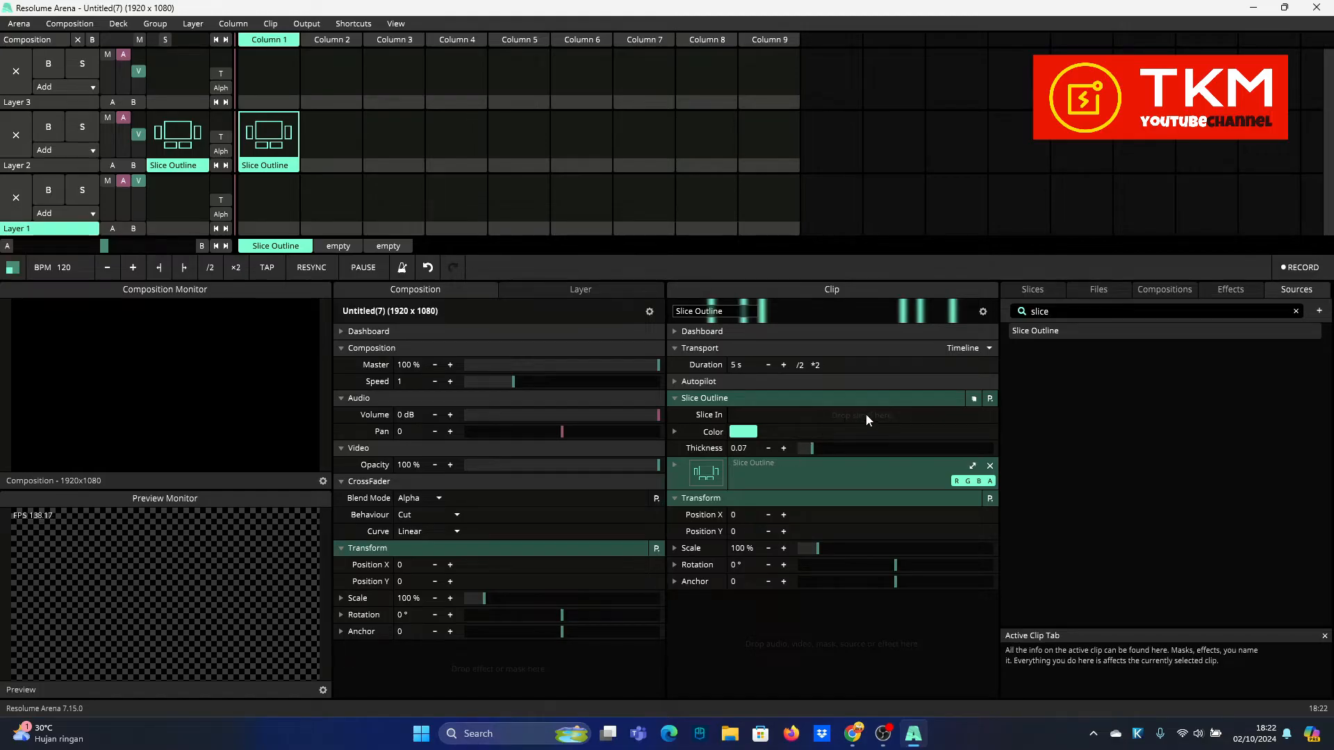
Assign all of Screen 1's slices as the Slice Outline clip's slice input and set its thickness to 0.04.
{"action": "left_click", "coordinate": [1045, 284]}
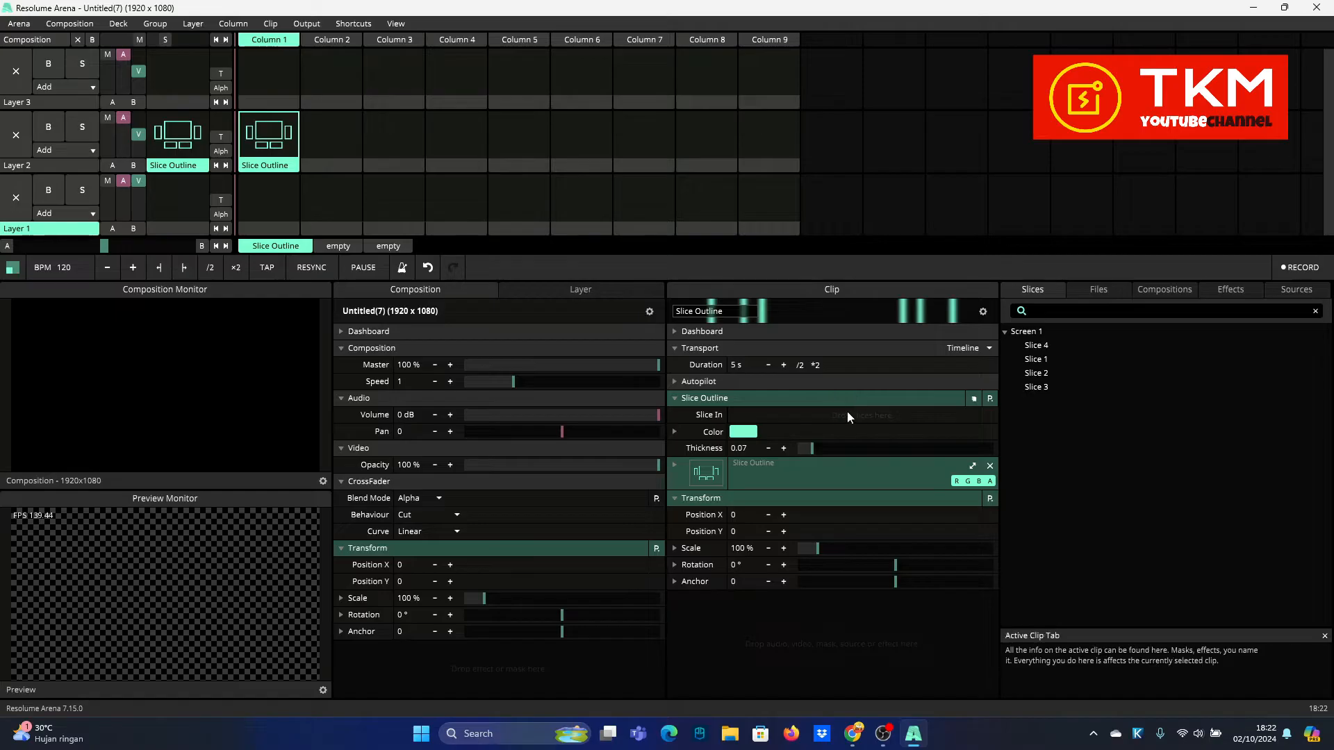
{"action": "left_click_drag", "start_coordinate": [1024, 332], "coordinate": [868, 415]}
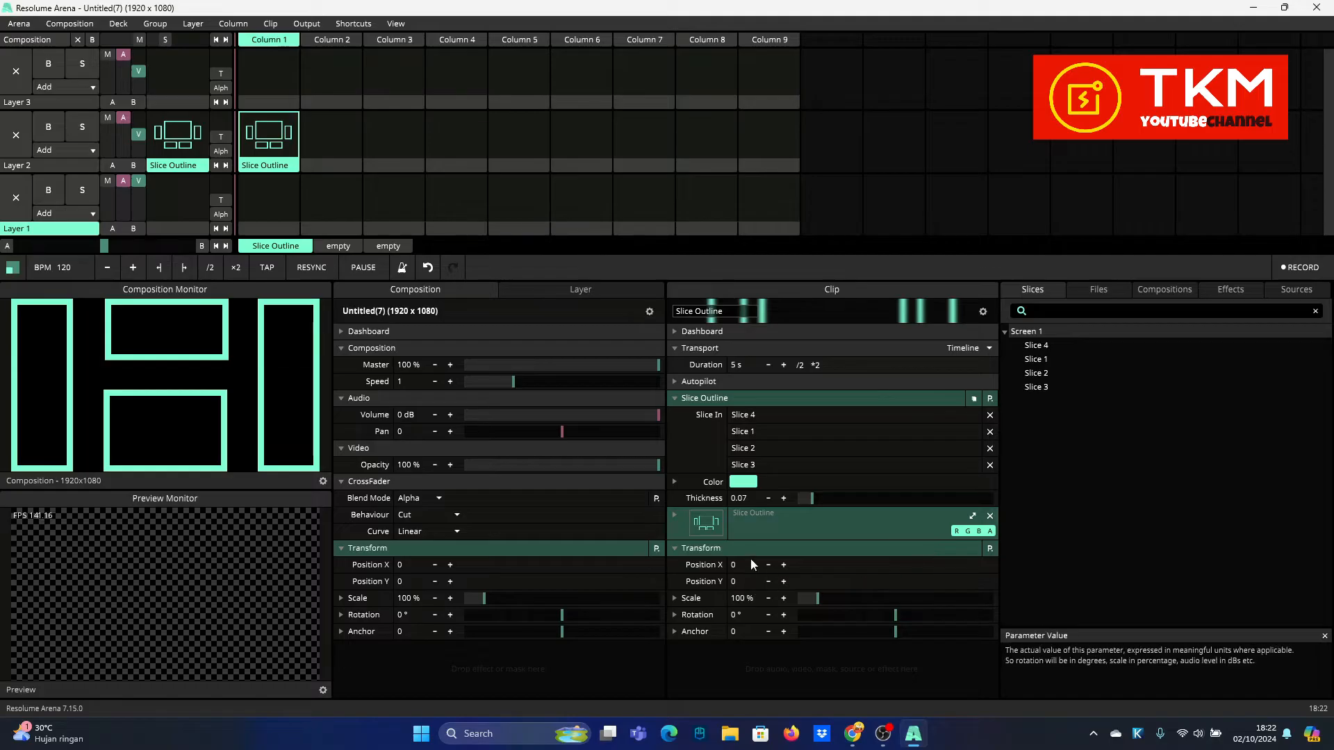
{"action": "left_click_drag", "start_coordinate": [815, 505], "coordinate": [806, 502]}
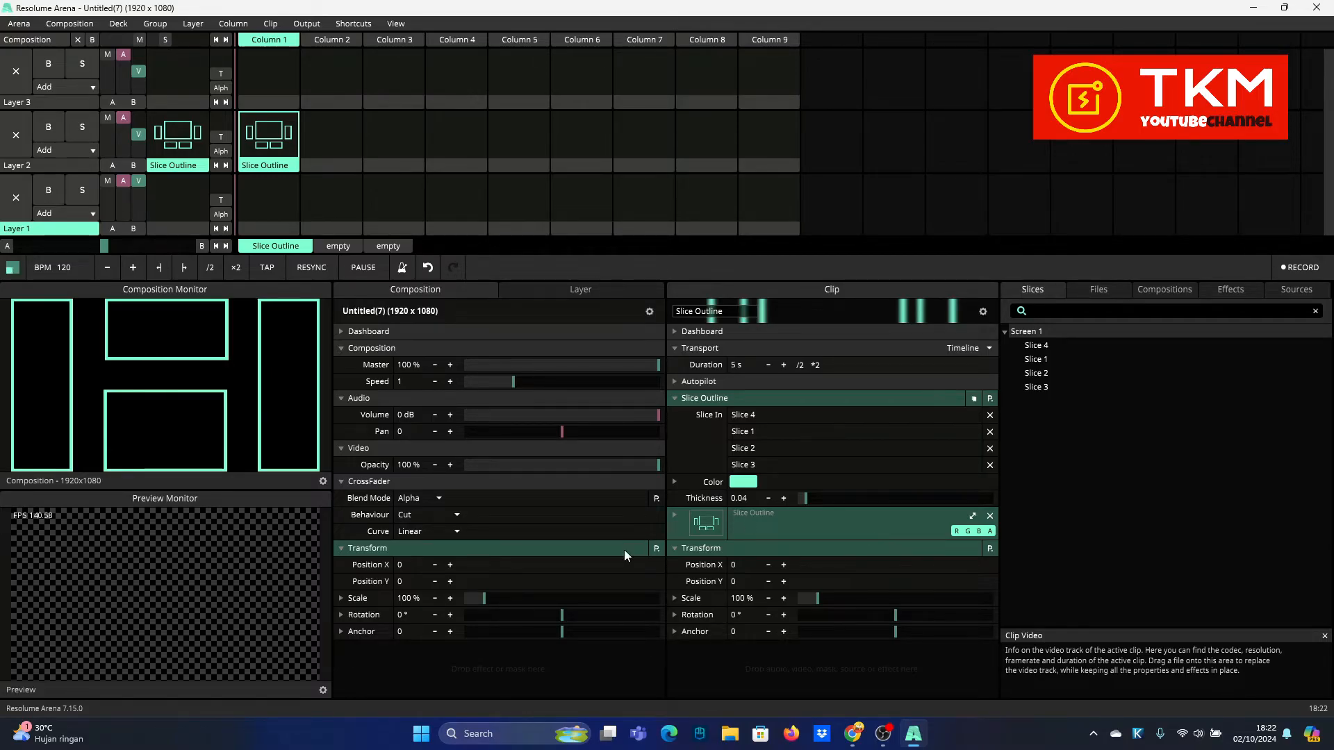
Change the Slice Outline clip's color to dark blue.
{"action": "left_click", "coordinate": [742, 482]}
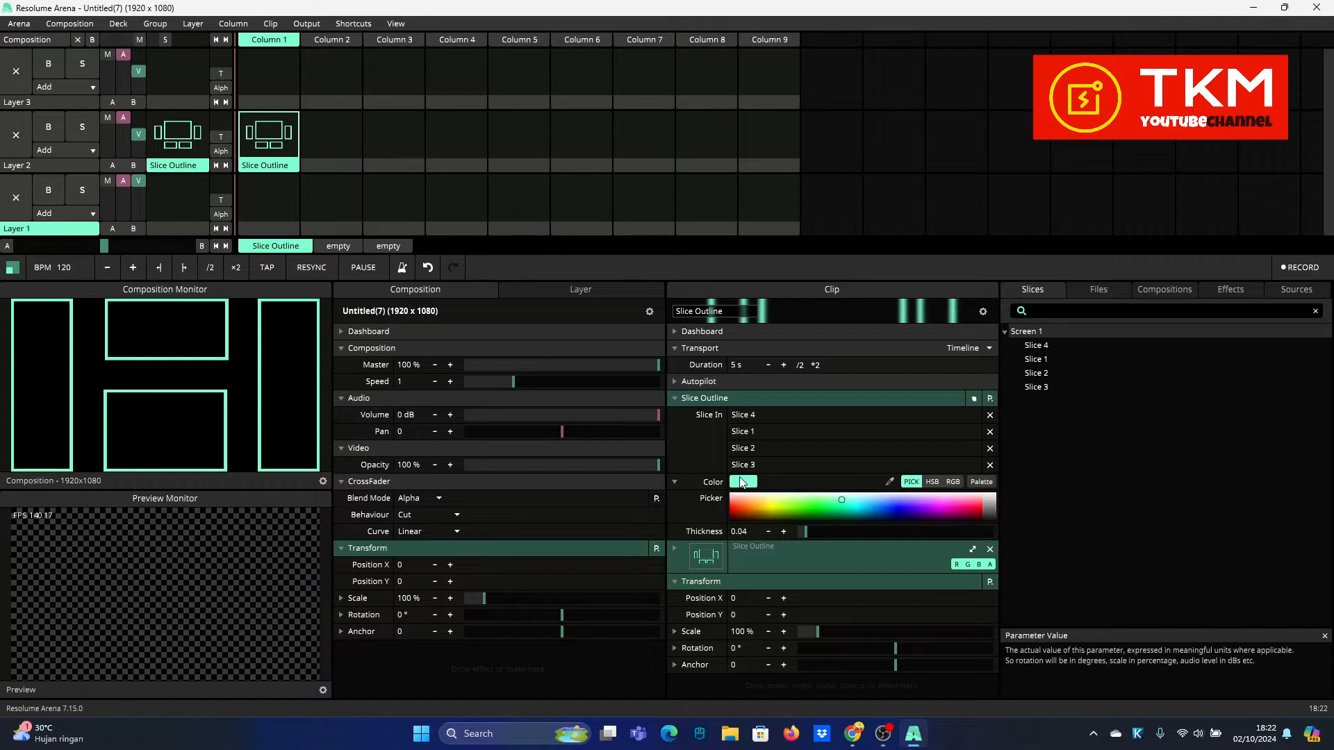
{"action": "left_click", "coordinate": [892, 510]}
{"action": "left_click_drag", "start_coordinate": [892, 510], "coordinate": [900, 510]}
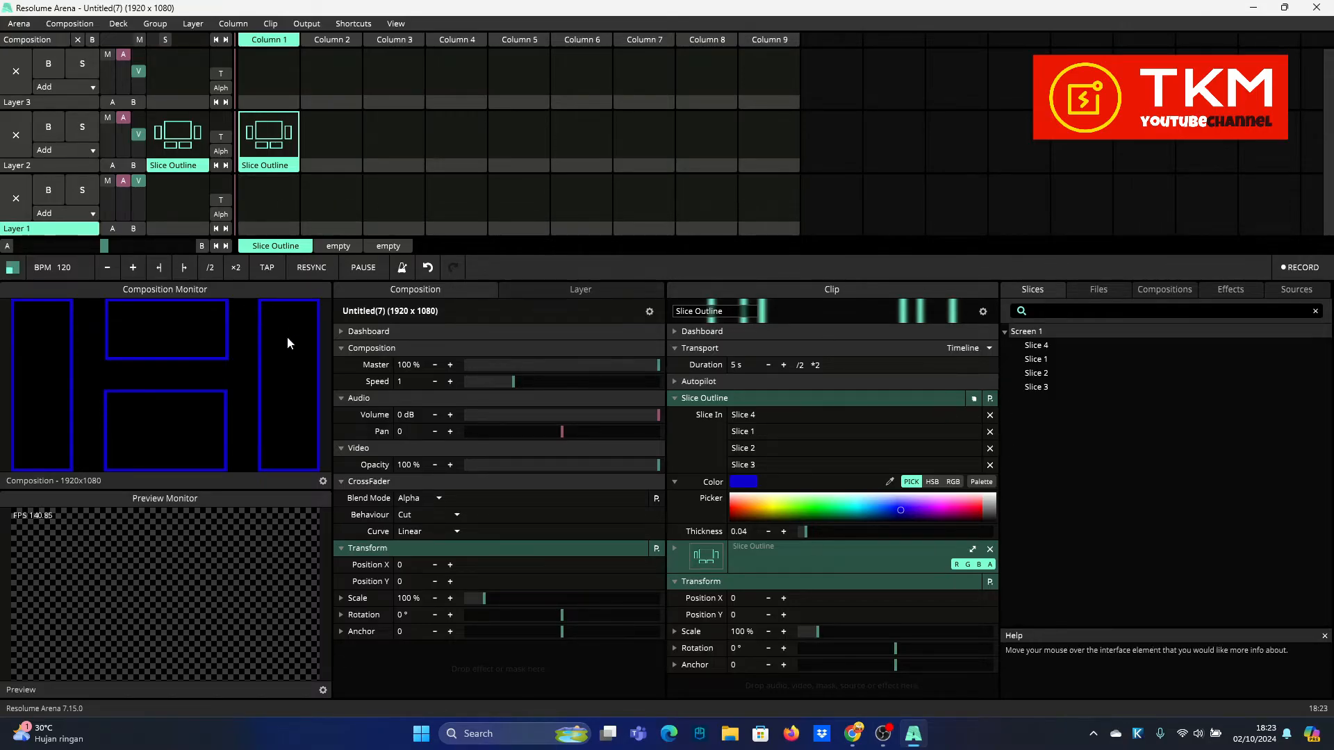
Check how the slice outlines fit the four slices in Advanced Output, closing it with the setup saved.
{"action": "left_click", "coordinate": [315, 27]}
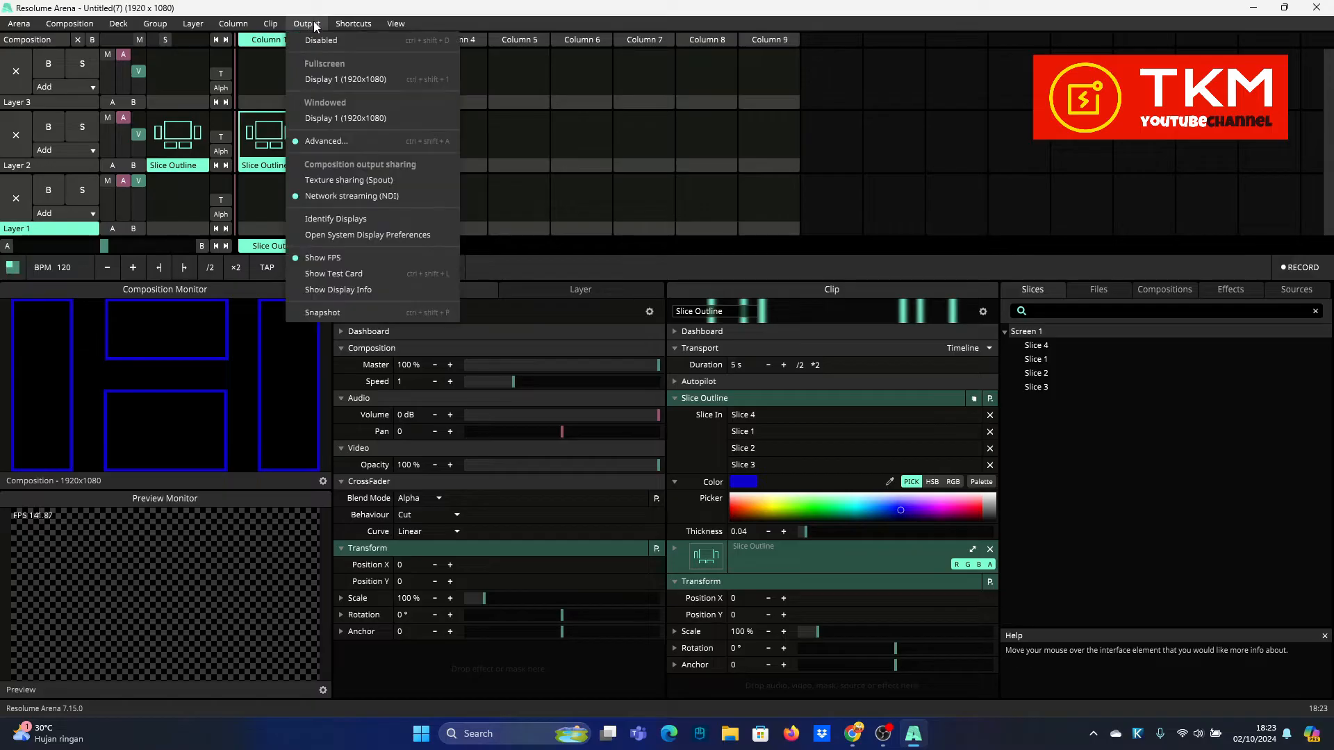
{"action": "left_click", "coordinate": [316, 141]}
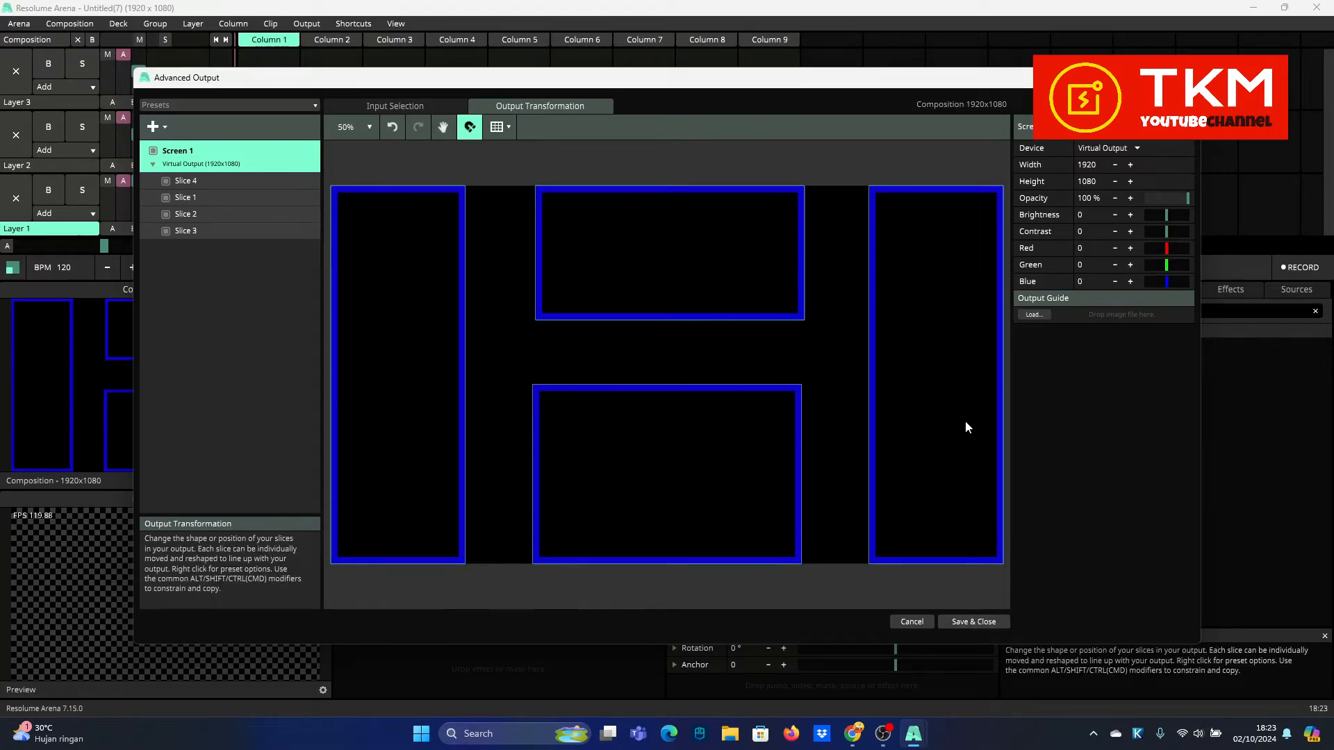
{"action": "left_click", "coordinate": [973, 618]}
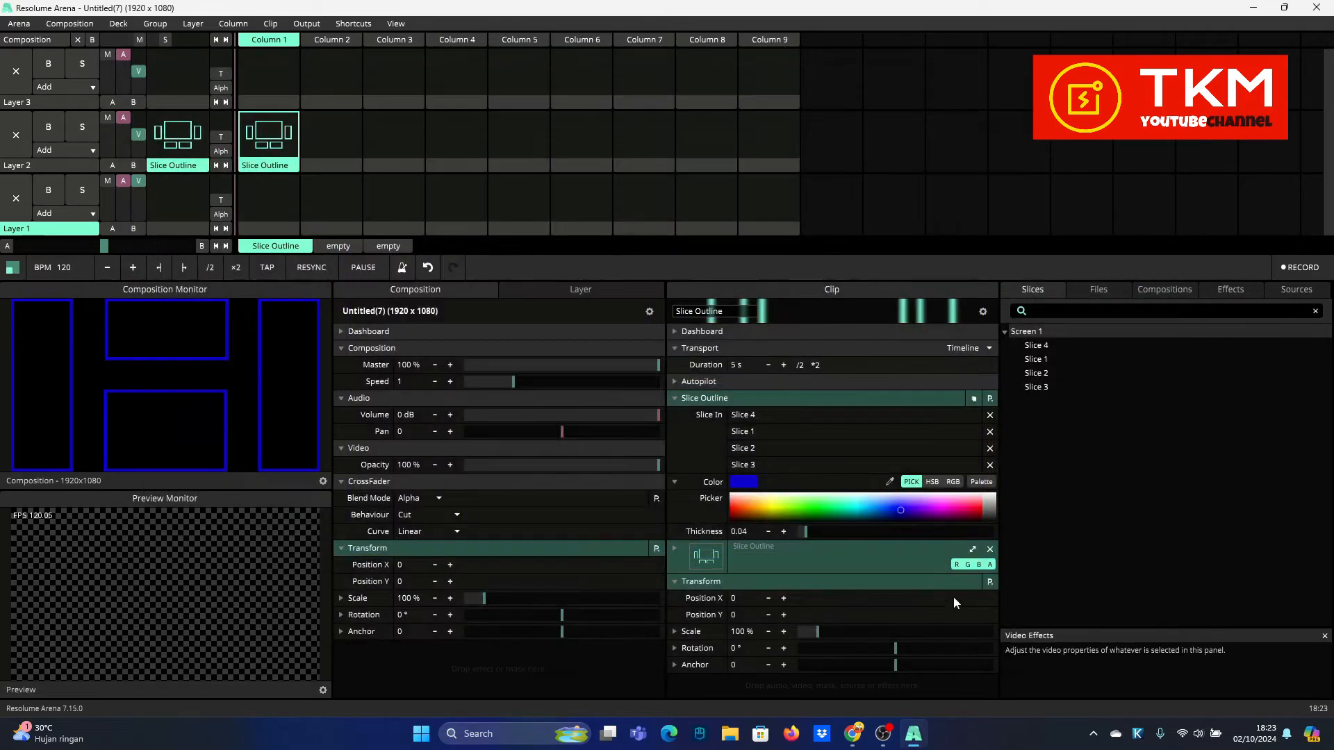
Switch to File Explorer and open the motion\part1\baru folder on New Volume (E:).
{"action": "left_click", "coordinate": [731, 731]}
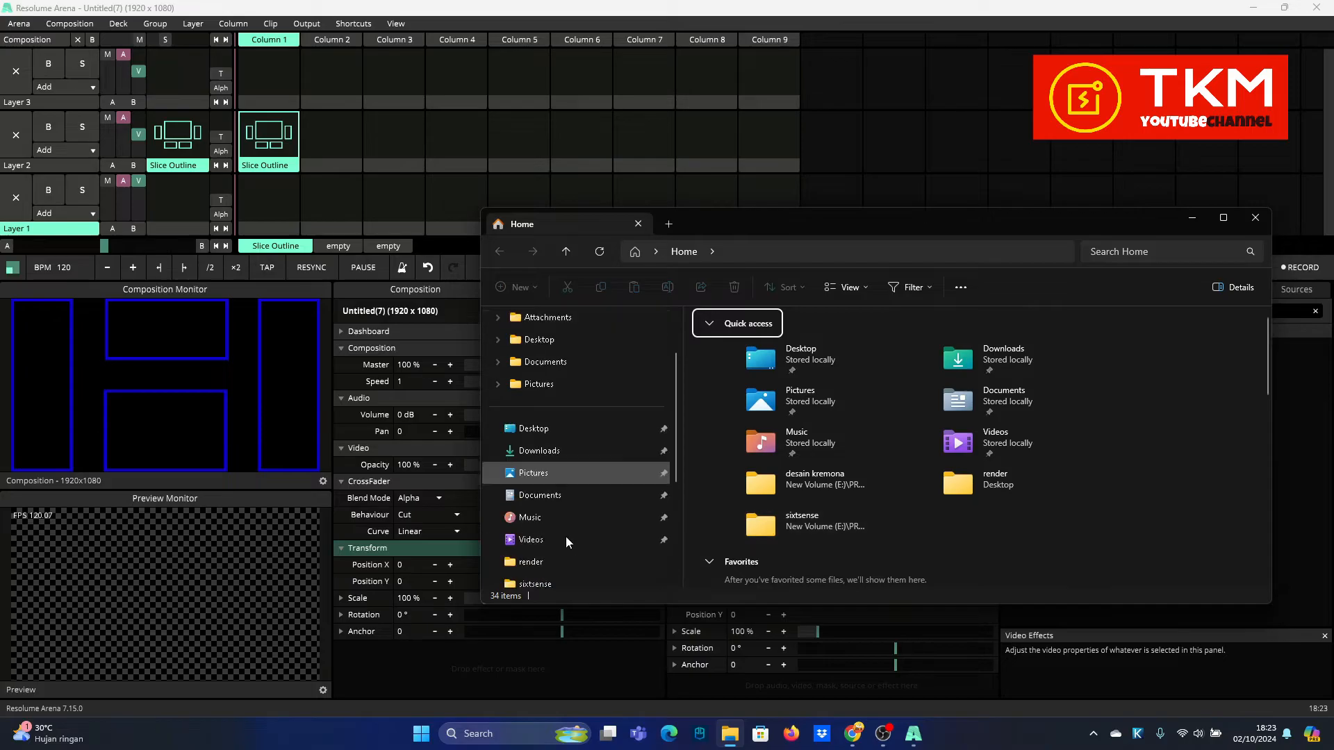
{"action": "scroll", "coordinate": [566, 536], "scroll_direction": "down", "scroll_amount": 3}
{"action": "left_click", "coordinate": [564, 557]}
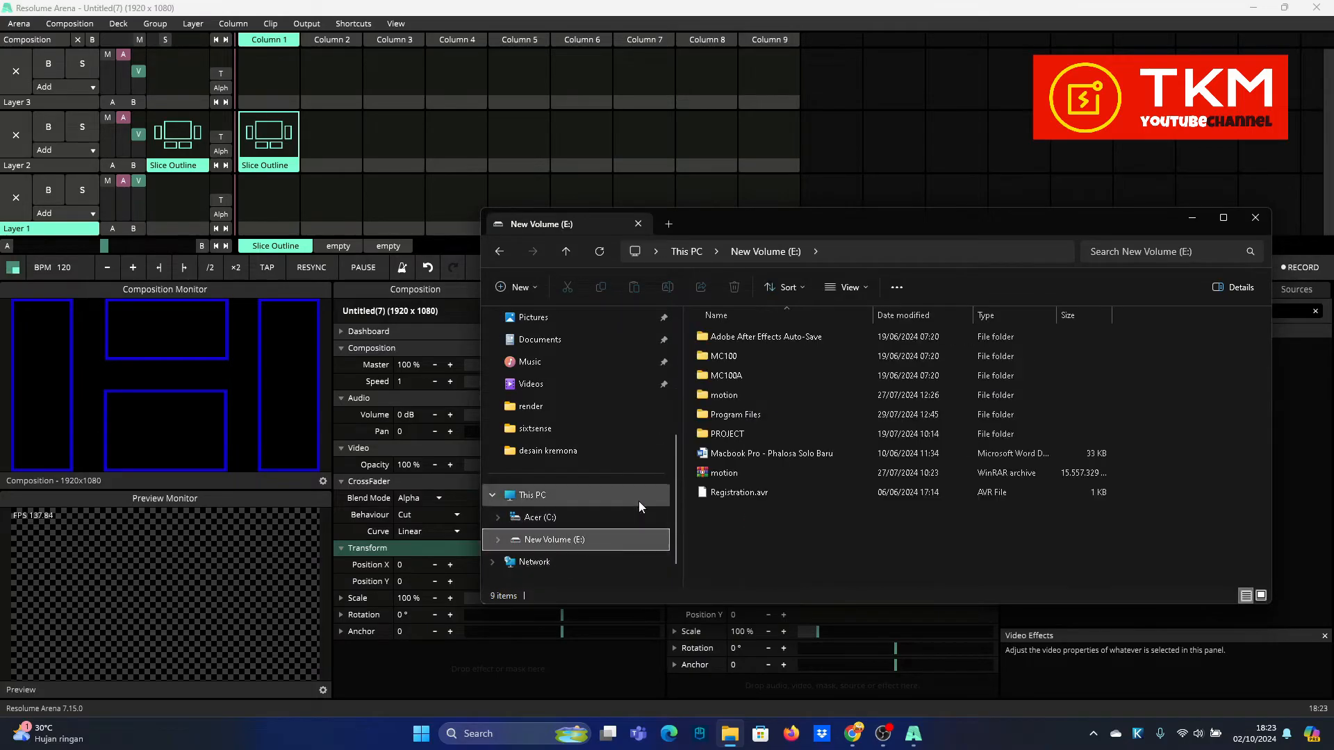
{"action": "double_click", "coordinate": [712, 397]}
{"action": "double_click", "coordinate": [720, 338]}
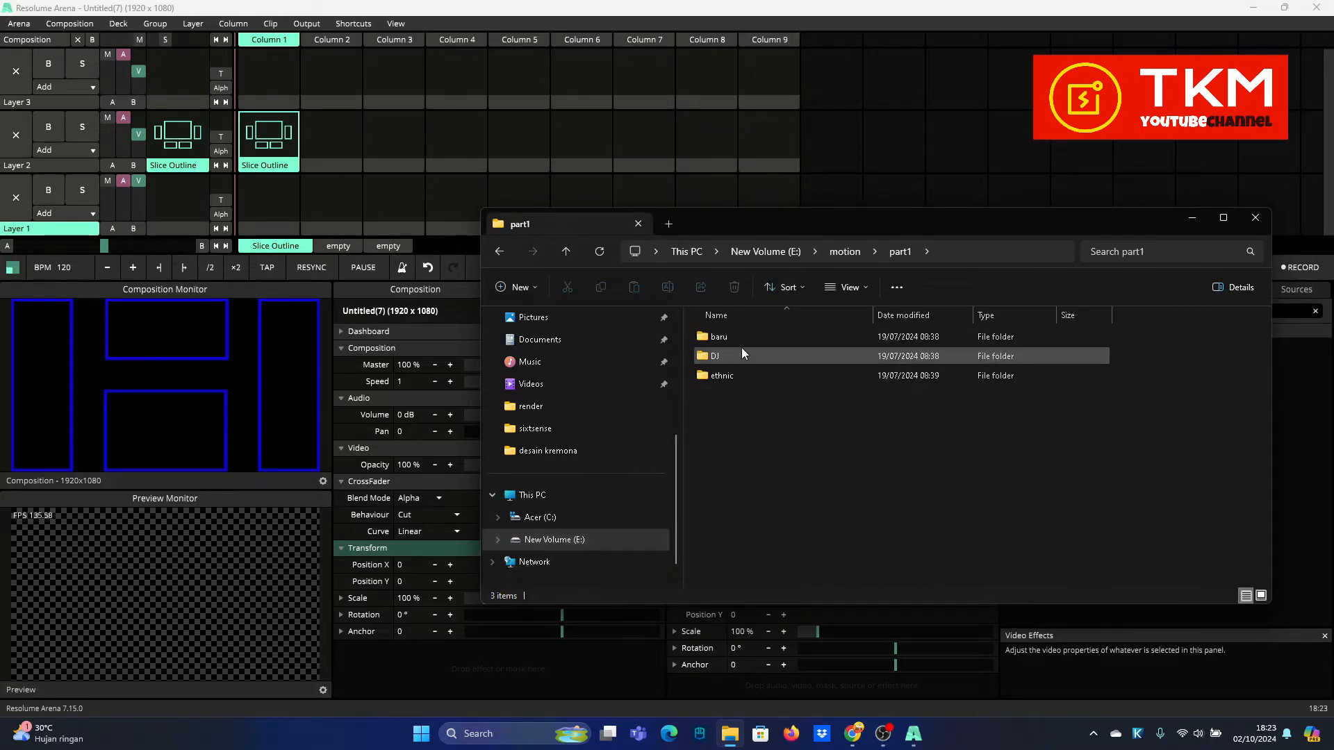
{"action": "double_click", "coordinate": [742, 339]}
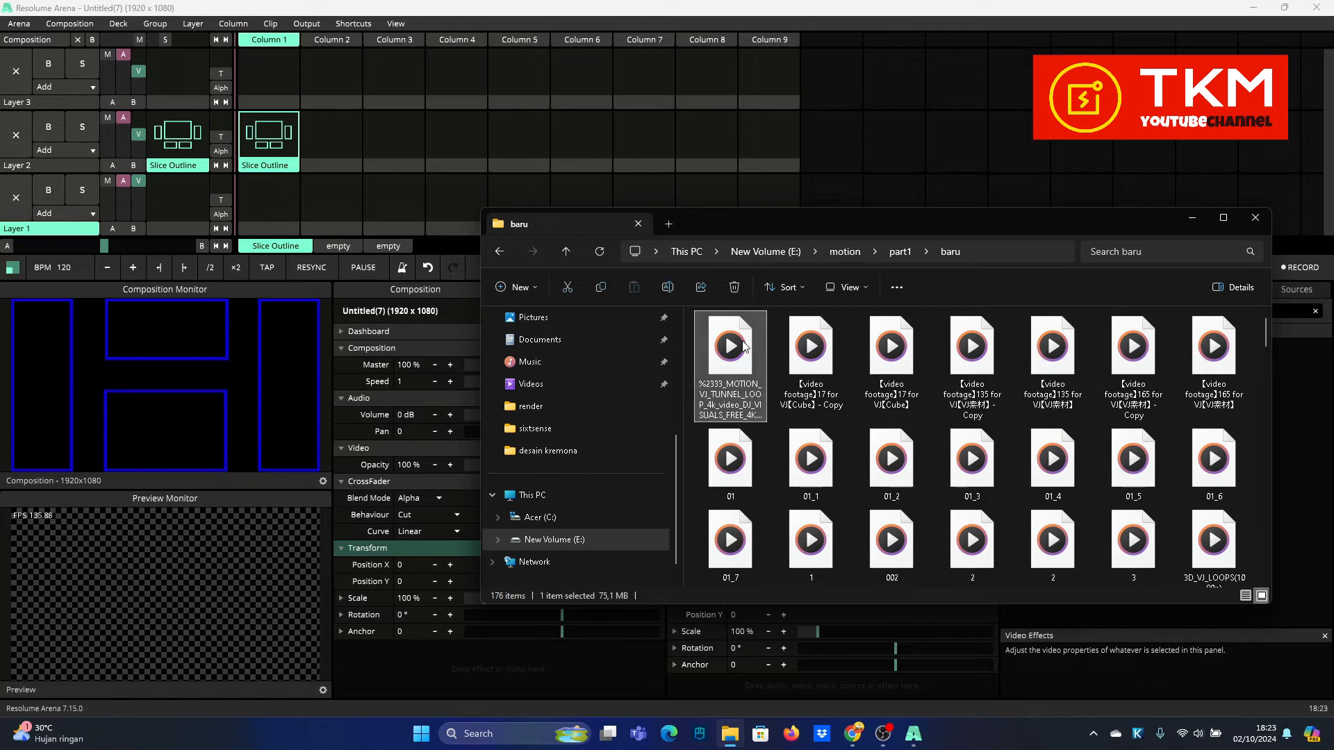
Load all videos from the baru folder into Layer 1 starting at Column 1 and turn the layer's audio fully down.
{"action": "key", "text": "ctrl+a"}
{"action": "left_click_drag", "start_coordinate": [744, 399], "coordinate": [276, 215]}
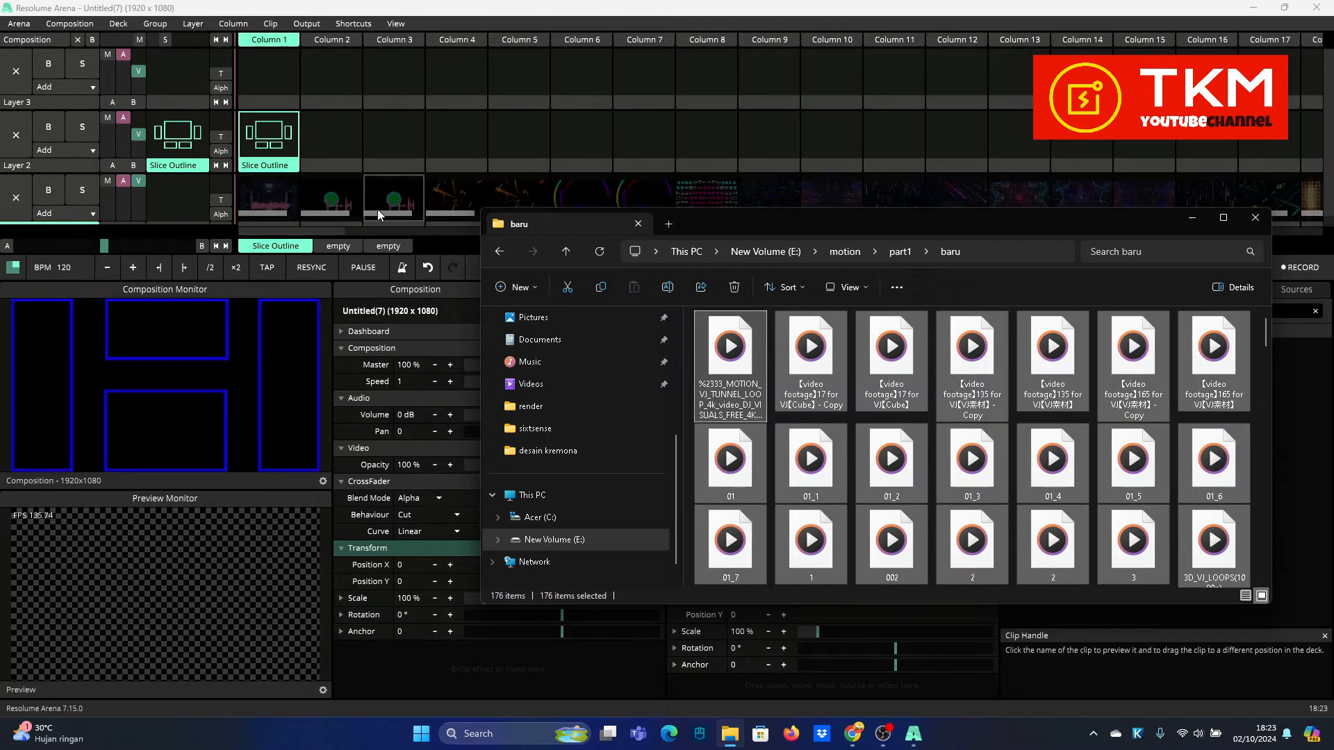
{"action": "left_click", "coordinate": [125, 185]}
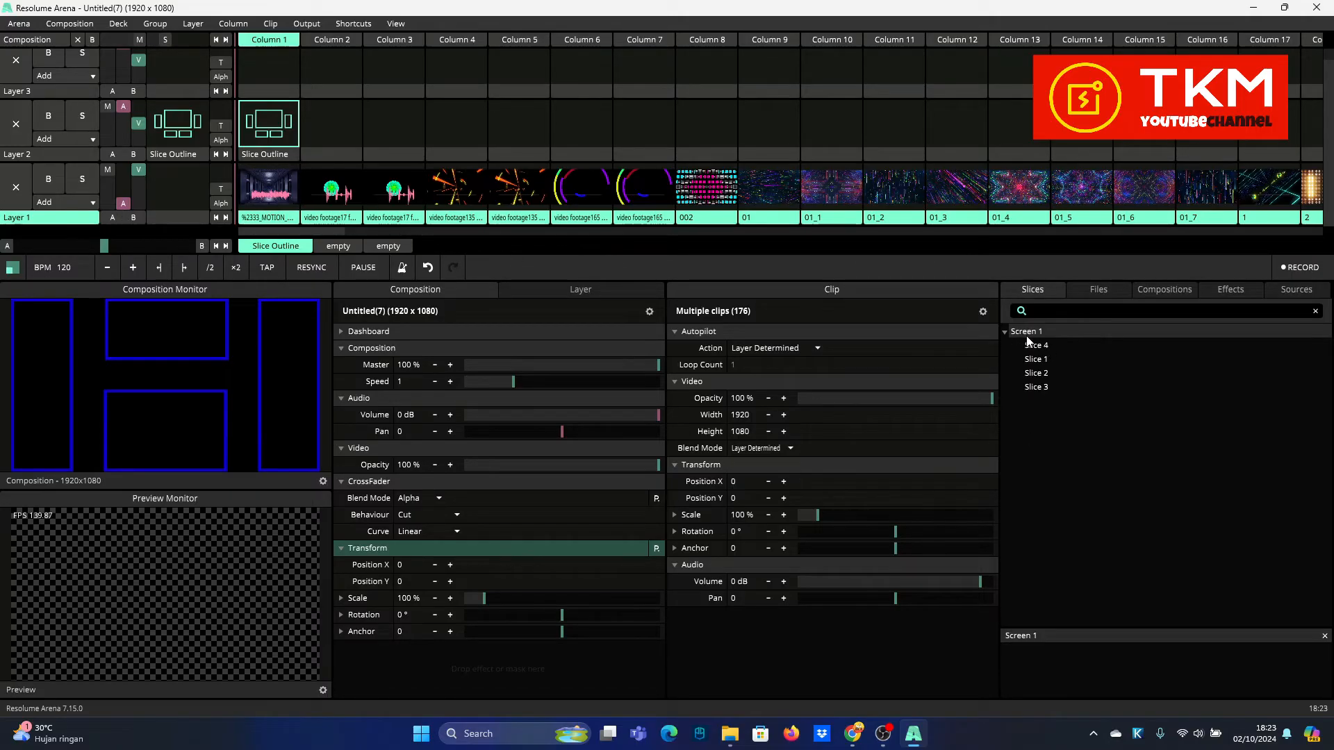
Play Layer 1's Column 2 clip and fit it to the 1920 × 1080 composition size.
{"action": "left_click", "coordinate": [346, 196]}
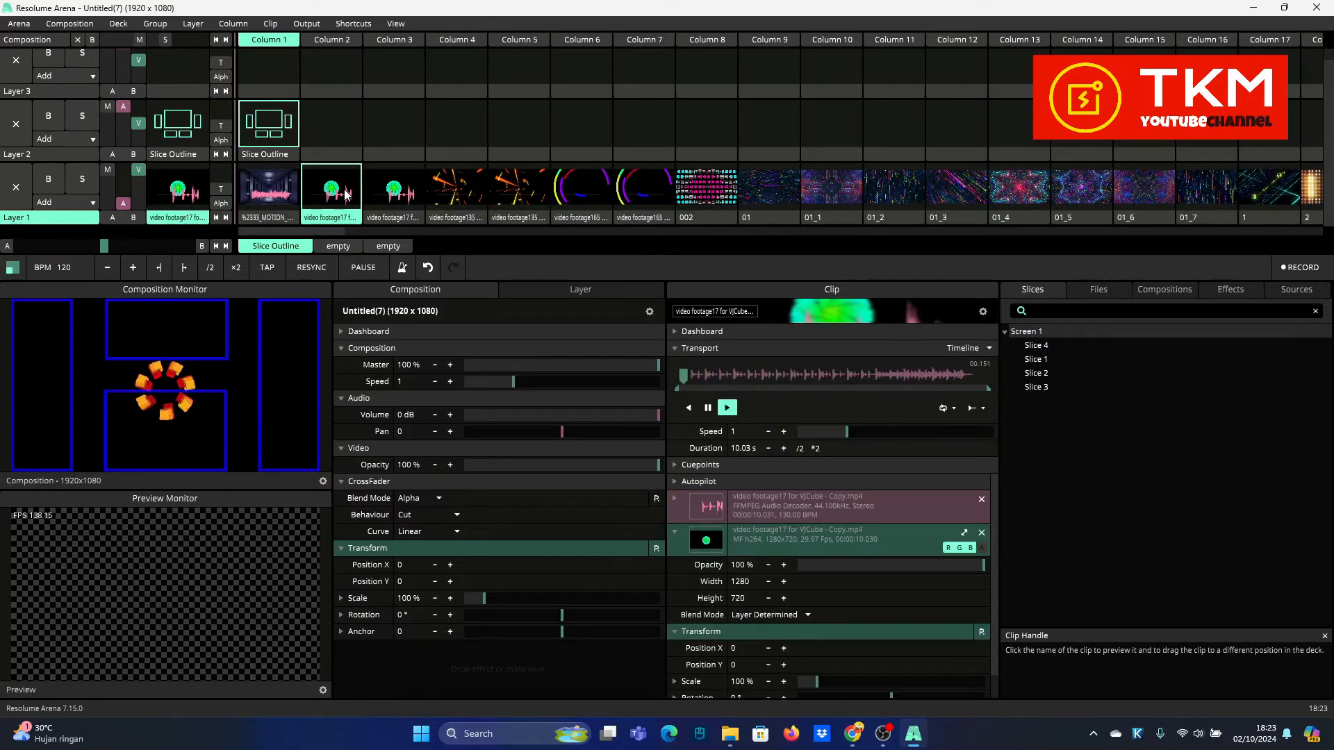
{"action": "left_click", "coordinate": [963, 532]}
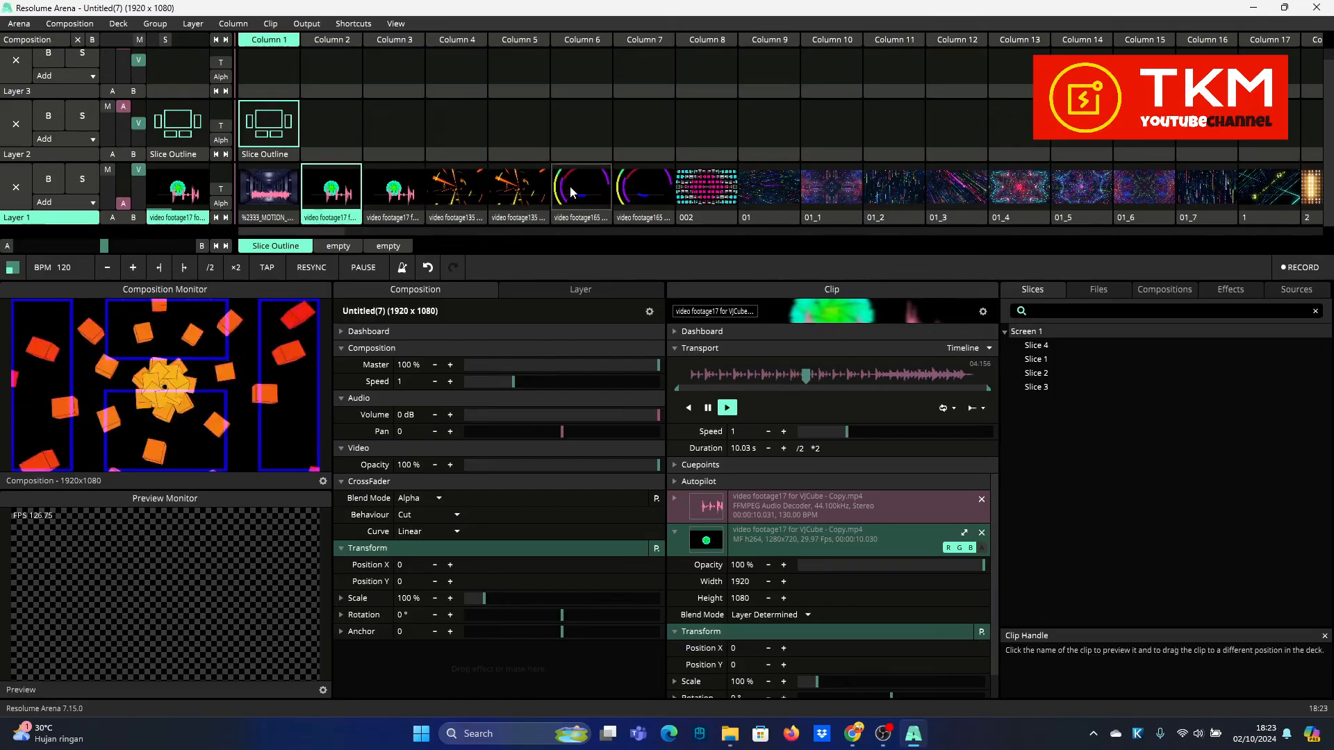
Play clip 01 and apply Screen 1's slices to Layer 1 as a Slice Transform.
{"action": "left_click", "coordinate": [757, 185]}
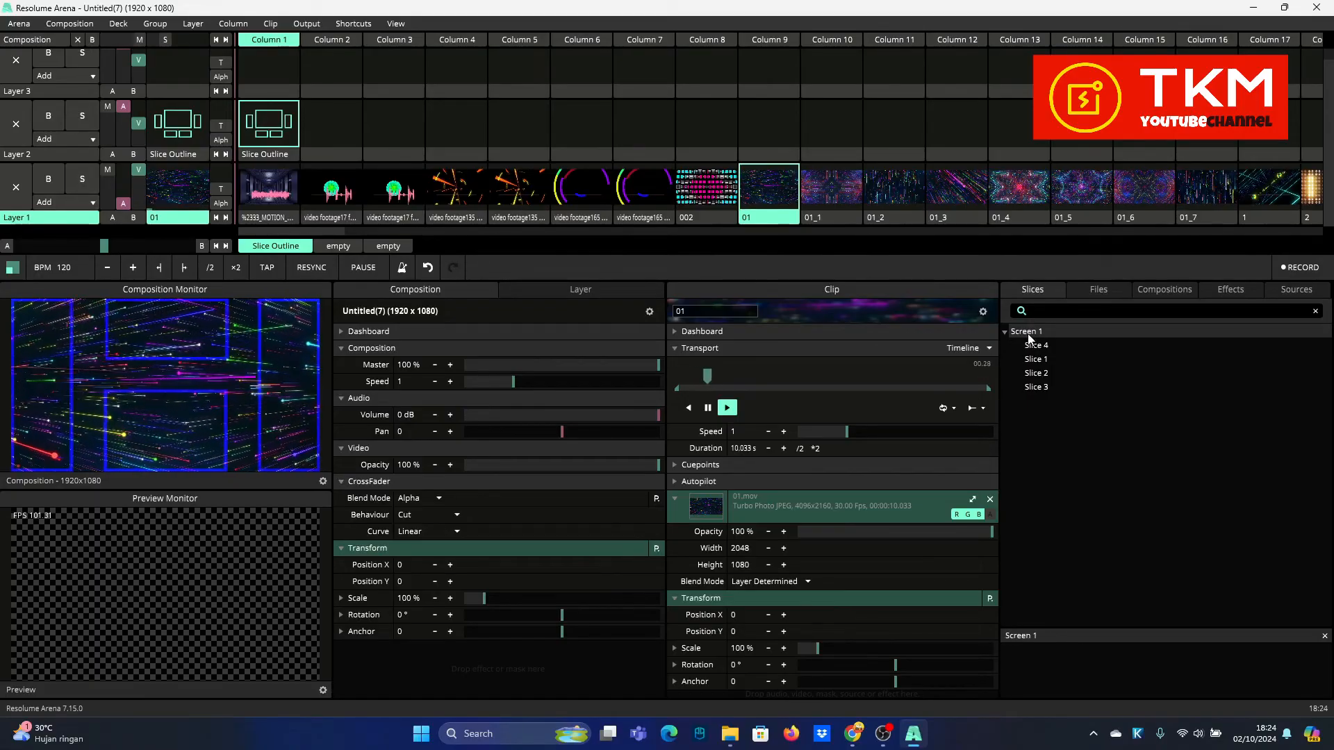
{"action": "left_click_drag", "start_coordinate": [1027, 332], "coordinate": [64, 186]}
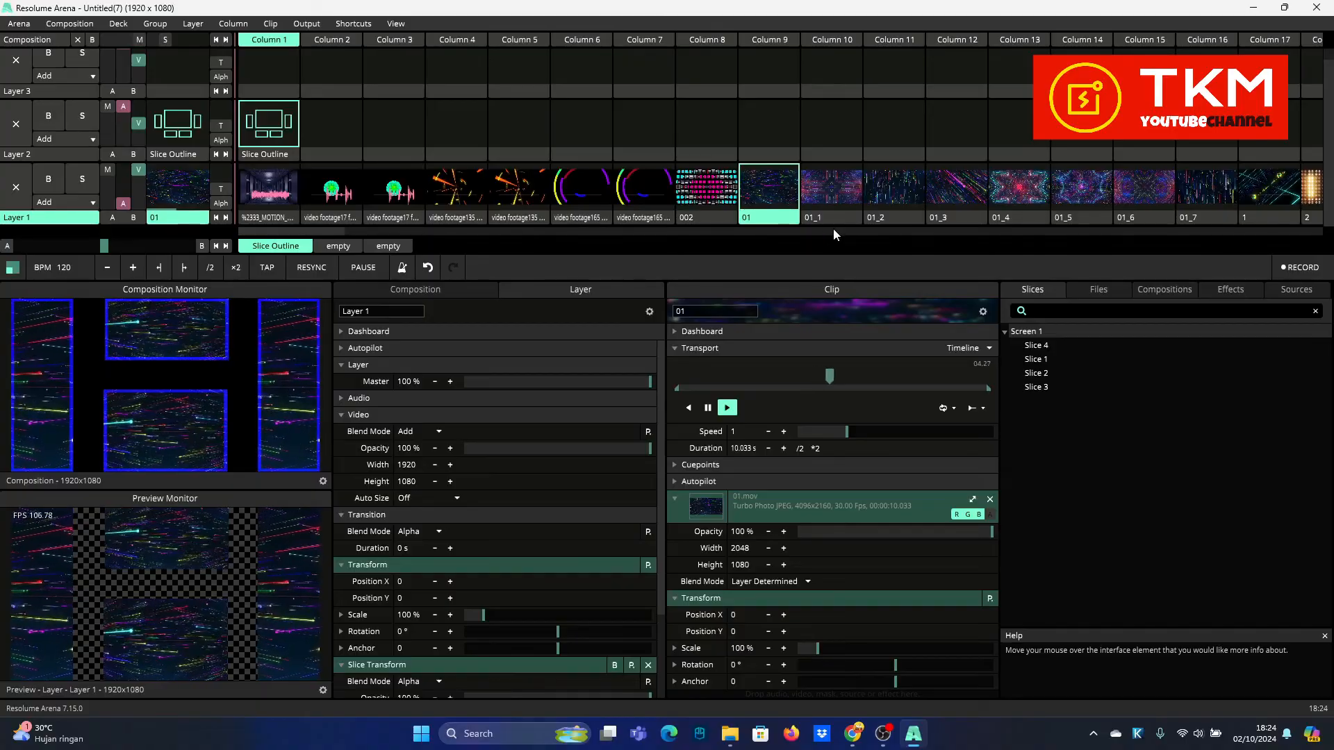
{"action": "left_click", "coordinate": [716, 219]}
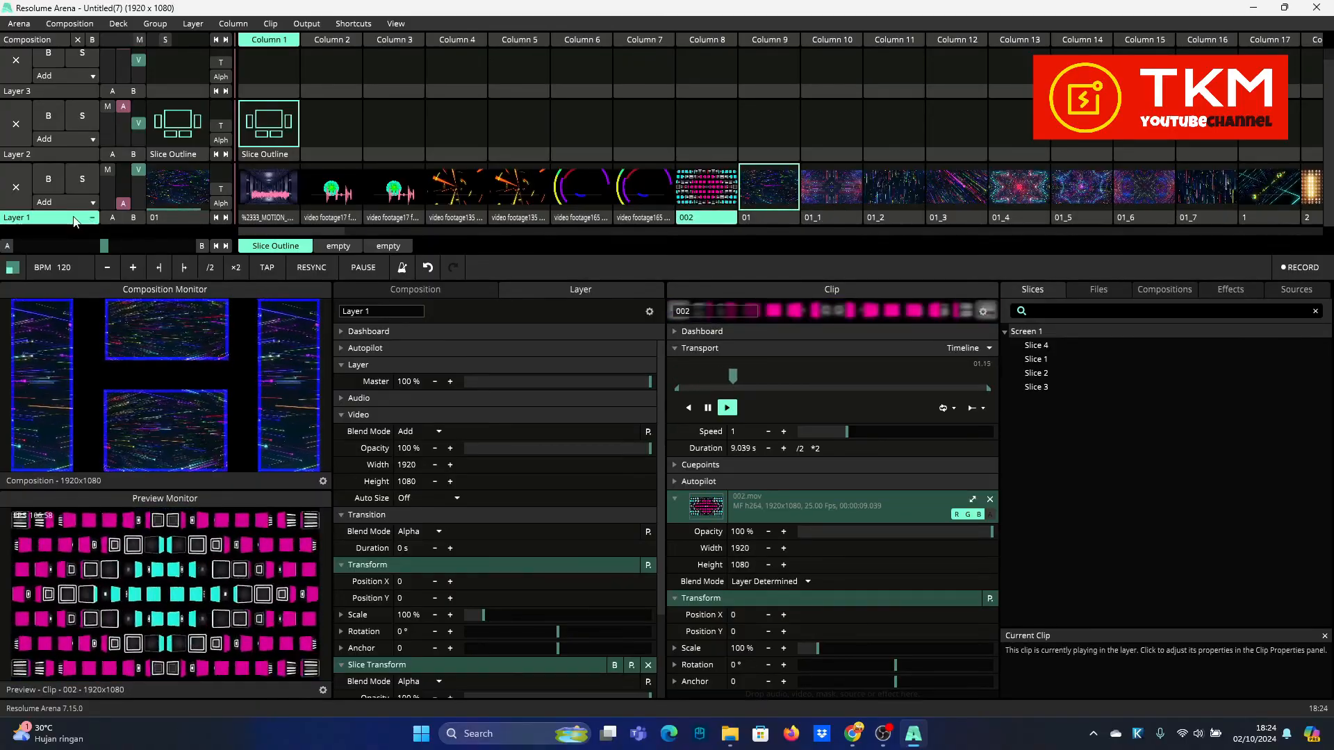
{"action": "left_click", "coordinate": [177, 218]}
Play Layer 1's Column 7, 39 and 42 clips in turn, fitting each to the 1920 × 1080 composition size.
{"action": "left_click", "coordinate": [644, 193]}
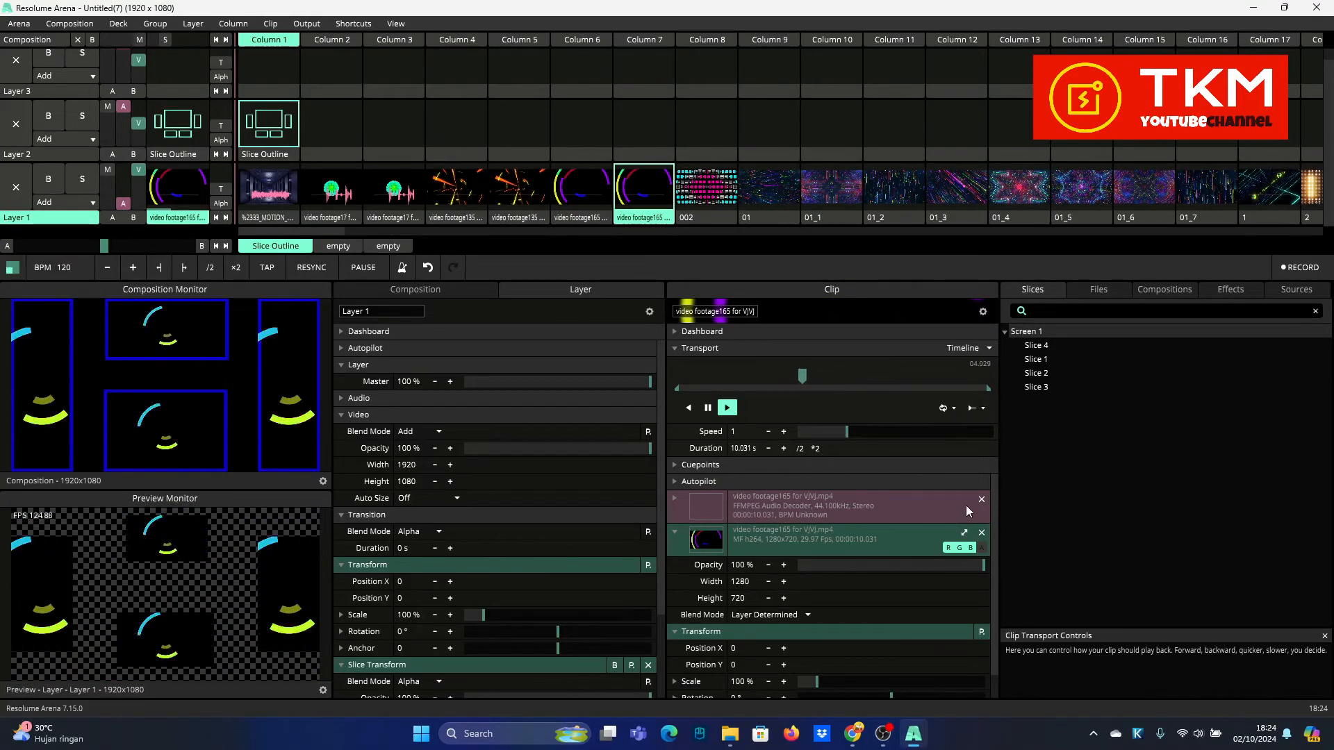
{"action": "left_click", "coordinate": [965, 532]}
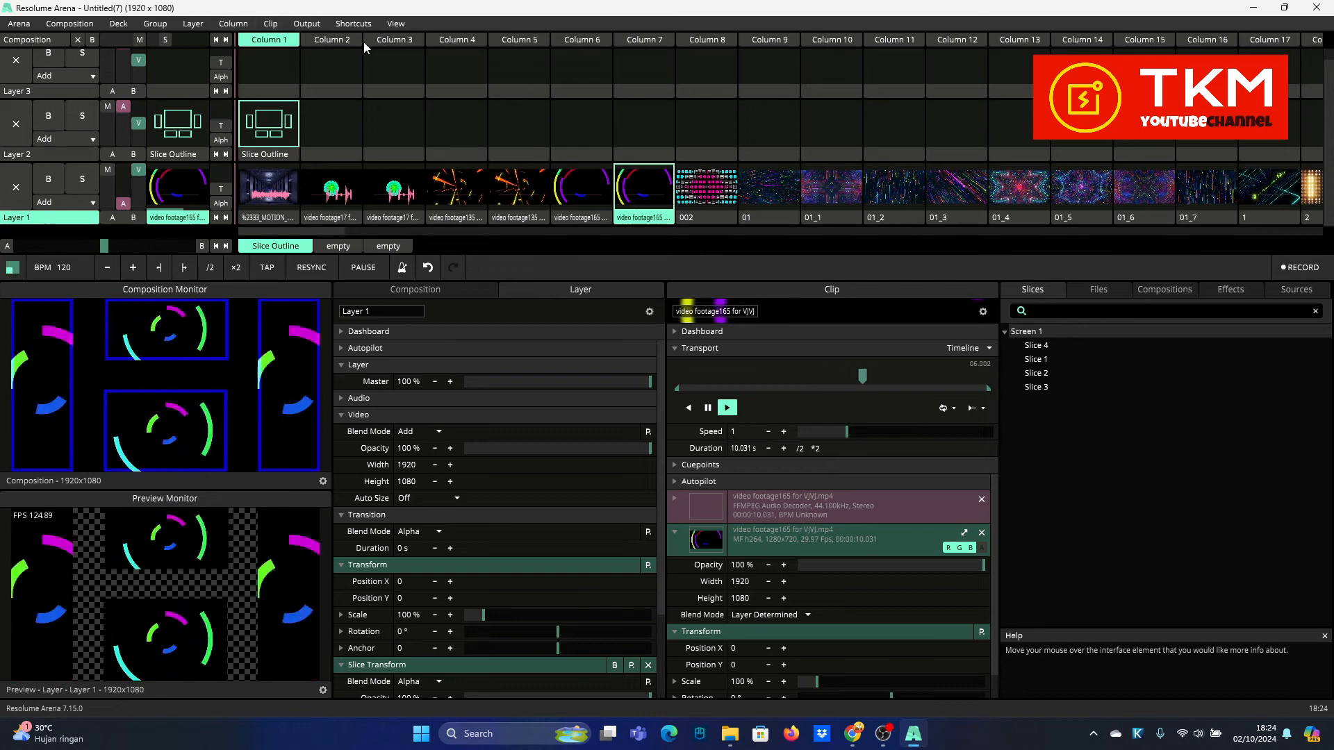
{"action": "left_click_drag", "start_coordinate": [337, 237], "coordinate": [548, 236]}
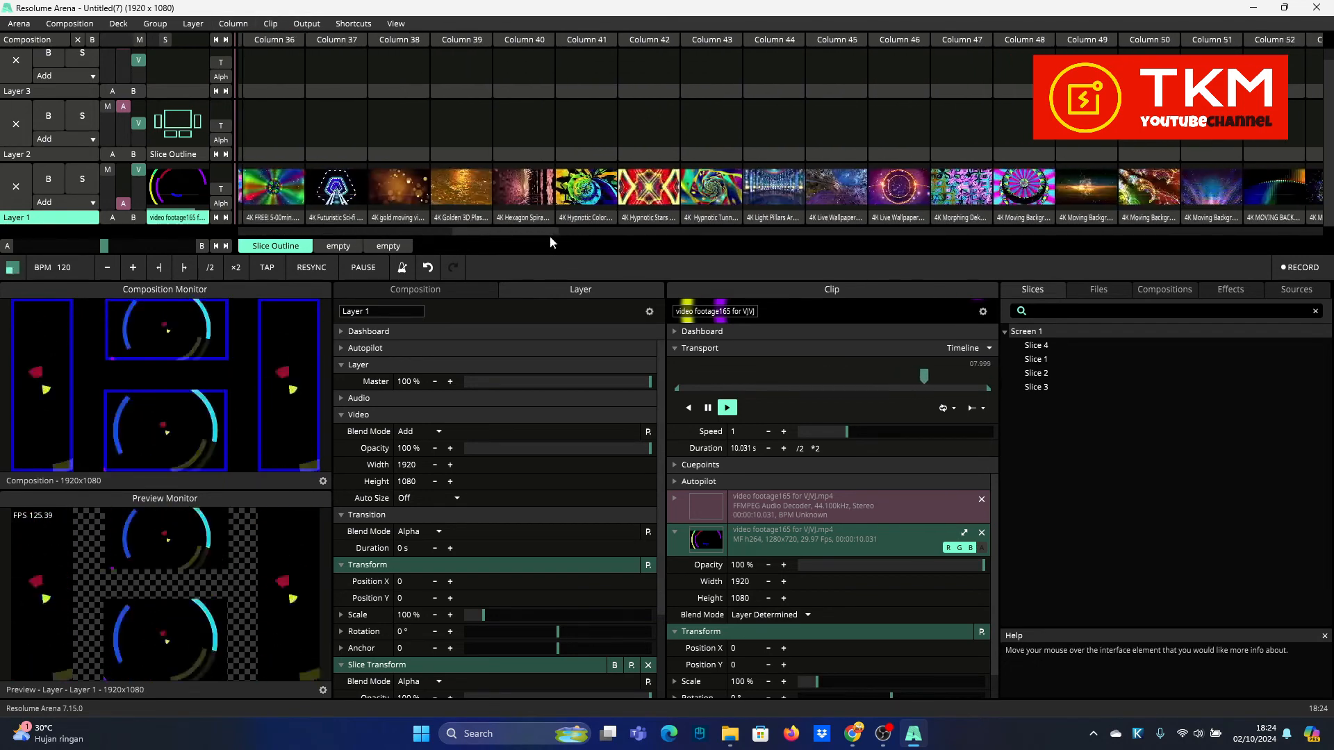
{"action": "left_click", "coordinate": [469, 185]}
{"action": "left_click", "coordinate": [964, 533]}
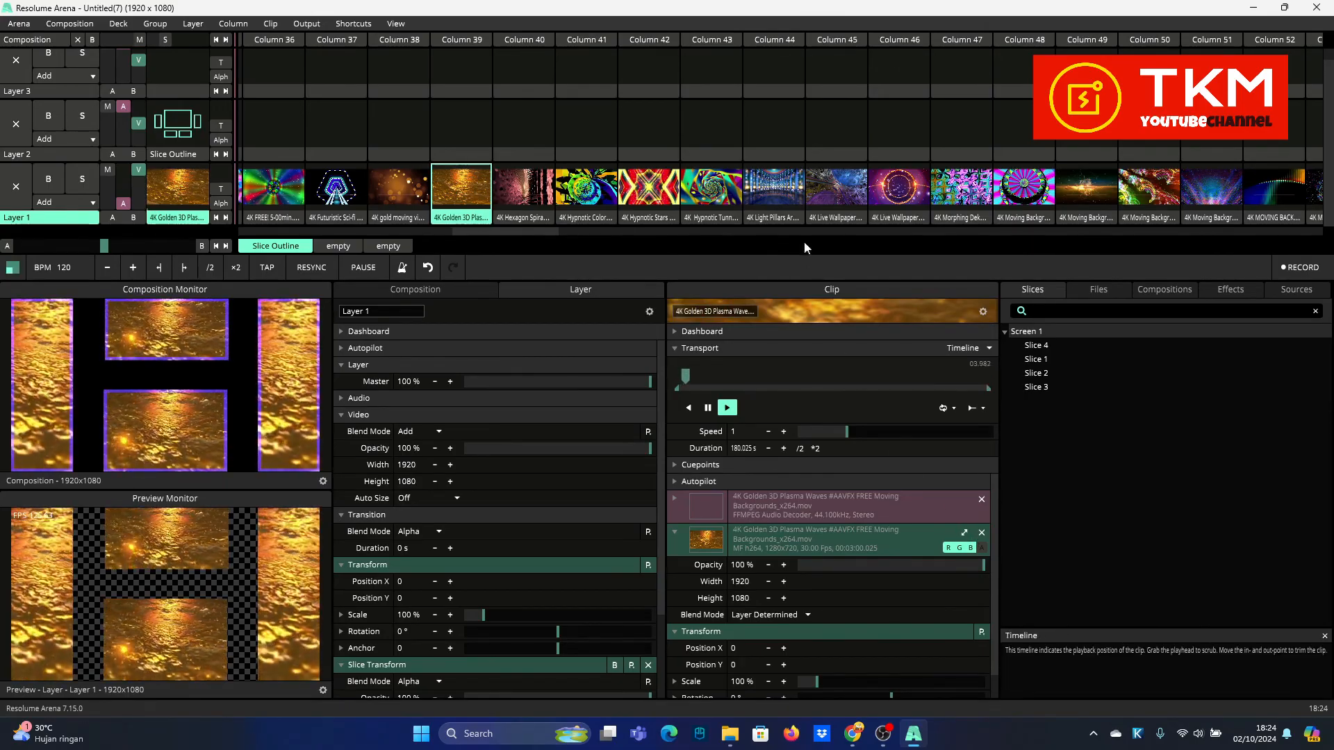
{"action": "left_click", "coordinate": [671, 198]}
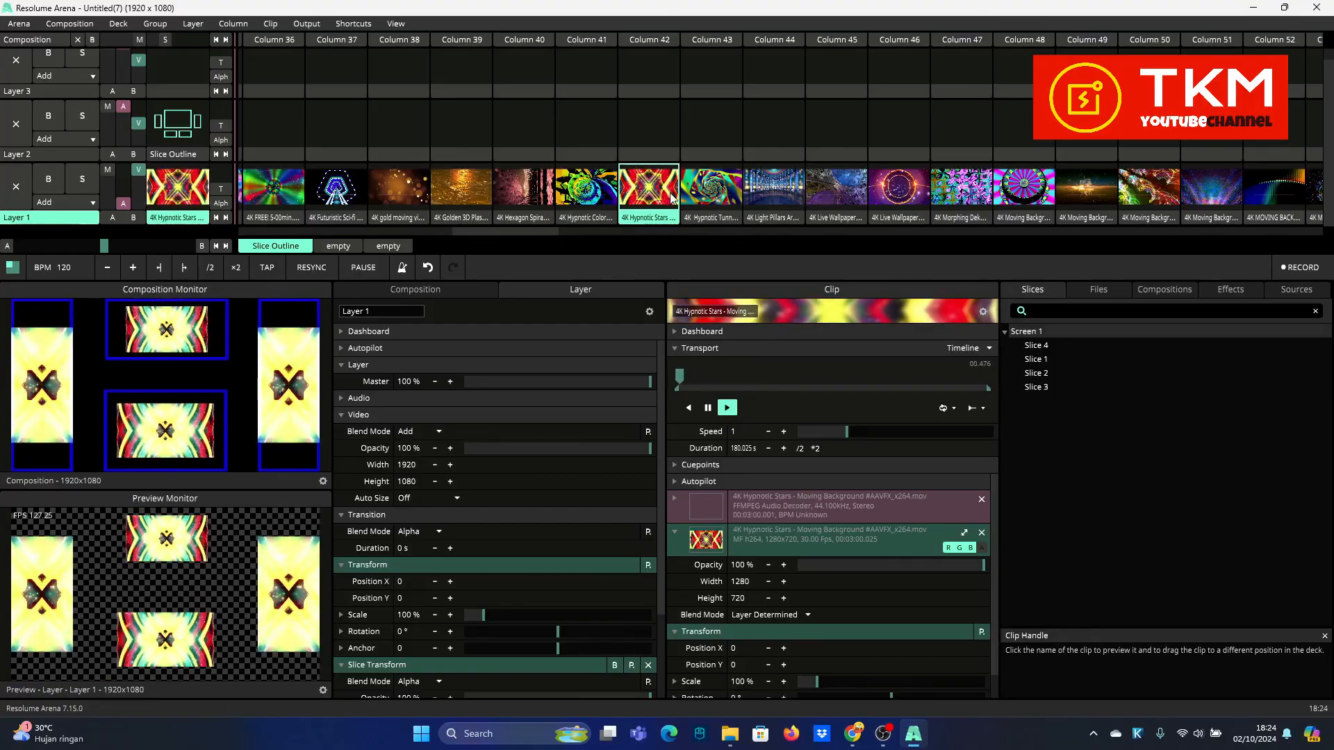
{"action": "left_click", "coordinate": [965, 532]}
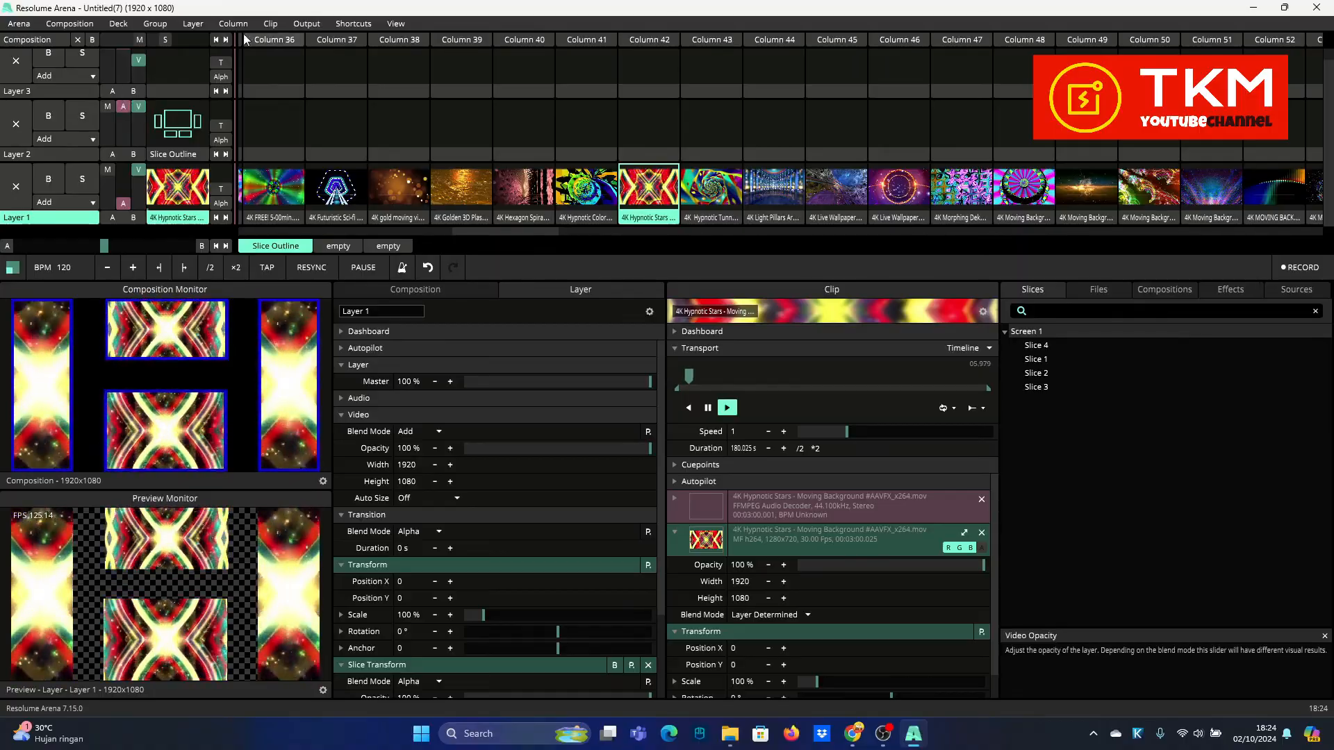
Check the playing Hypnotic Stars clip across the four output slices in Advanced Output, closing it with the setup saved.
{"action": "left_click", "coordinate": [306, 25]}
{"action": "left_click", "coordinate": [313, 141]}
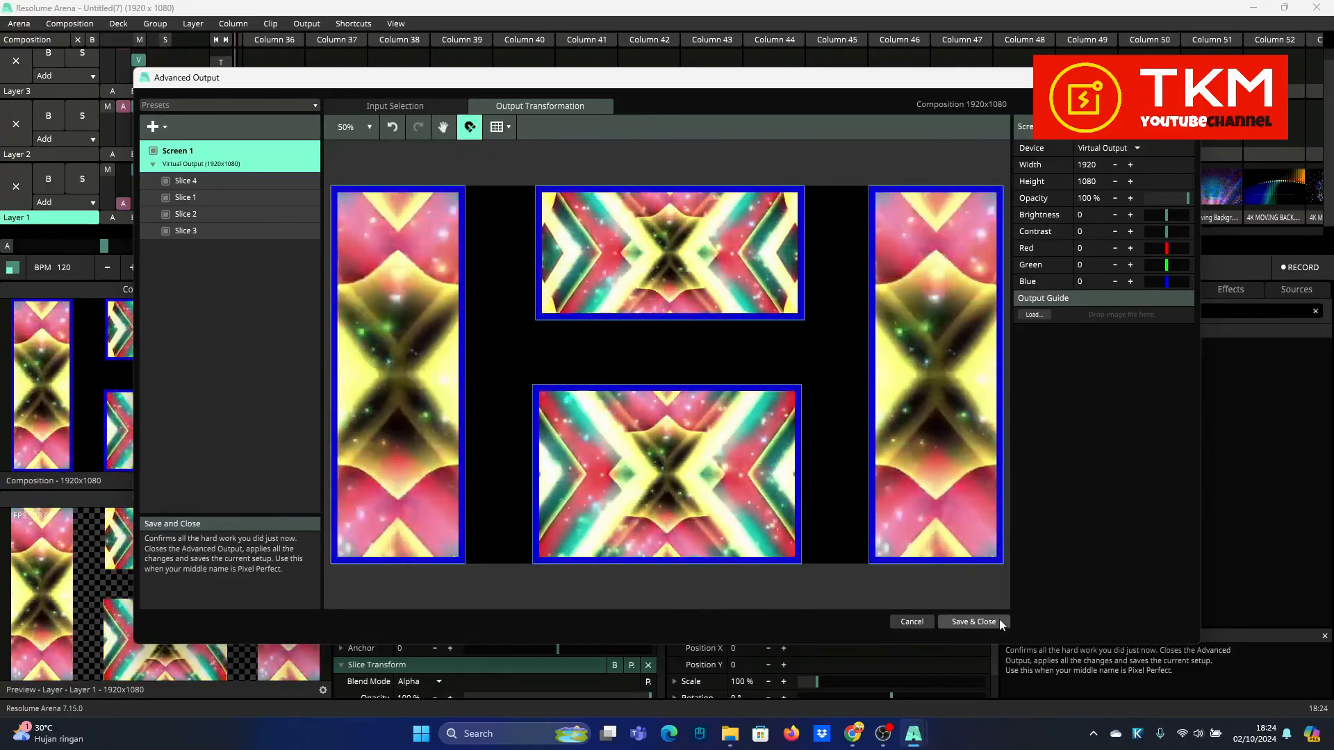
{"action": "left_click", "coordinate": [1000, 621]}
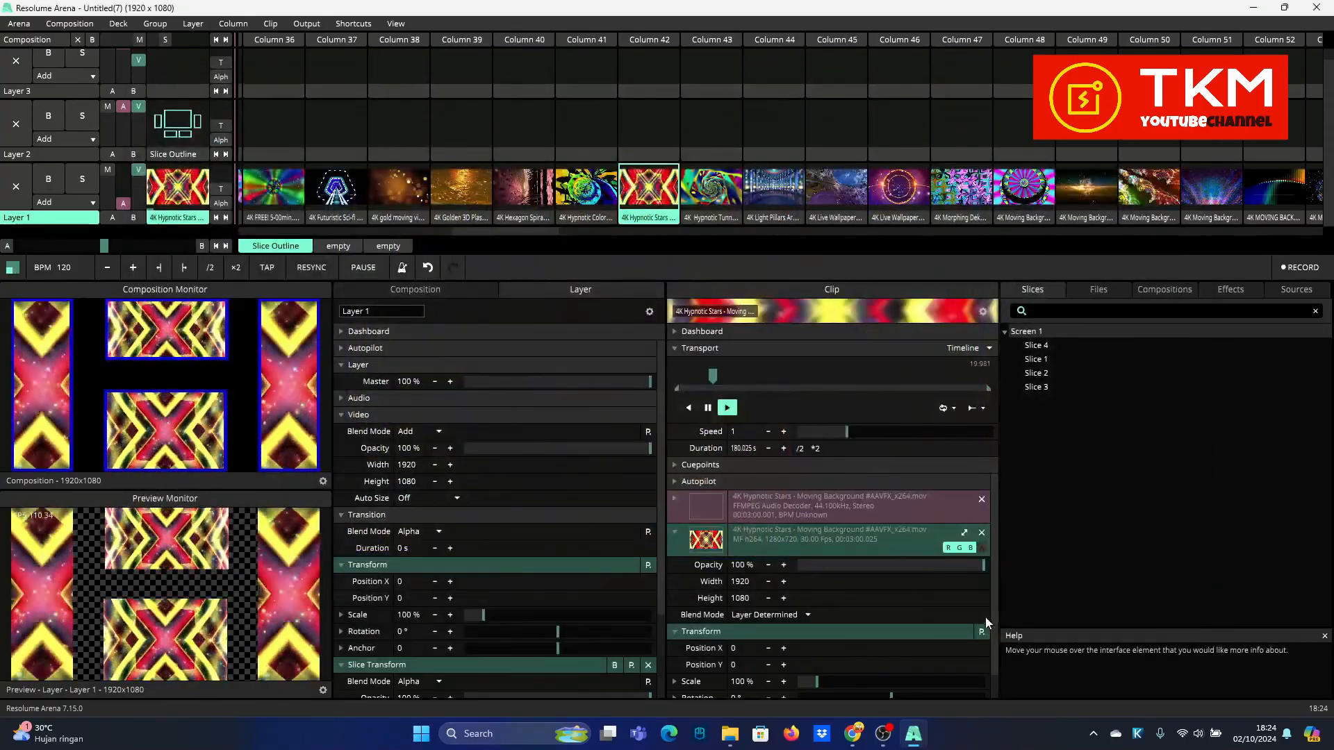